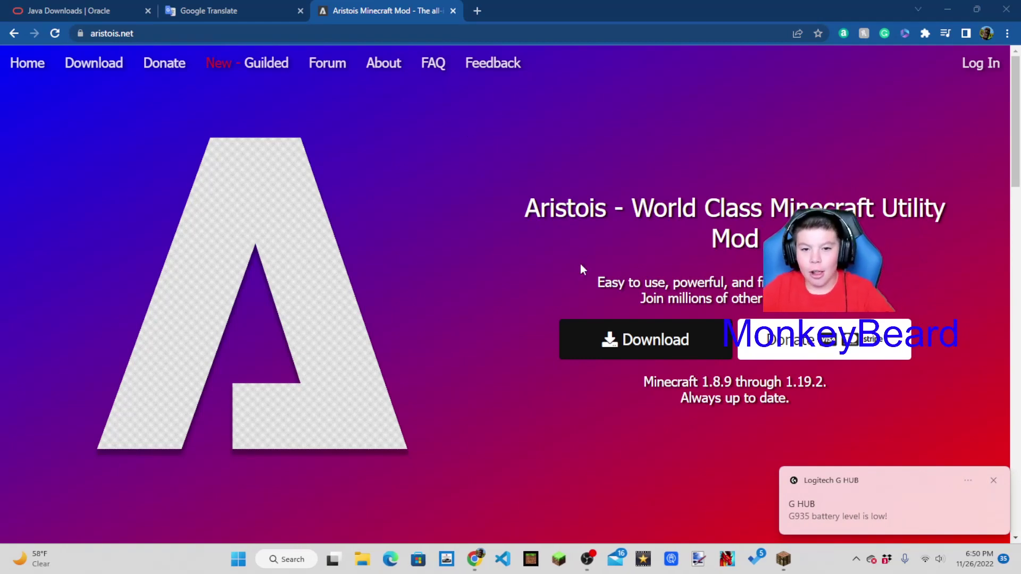
# - Highlight the Aristois headline and supported versions, then start the free installer download
pyautogui.moveTo(614, 210); pyautogui.dragTo(518, 218)
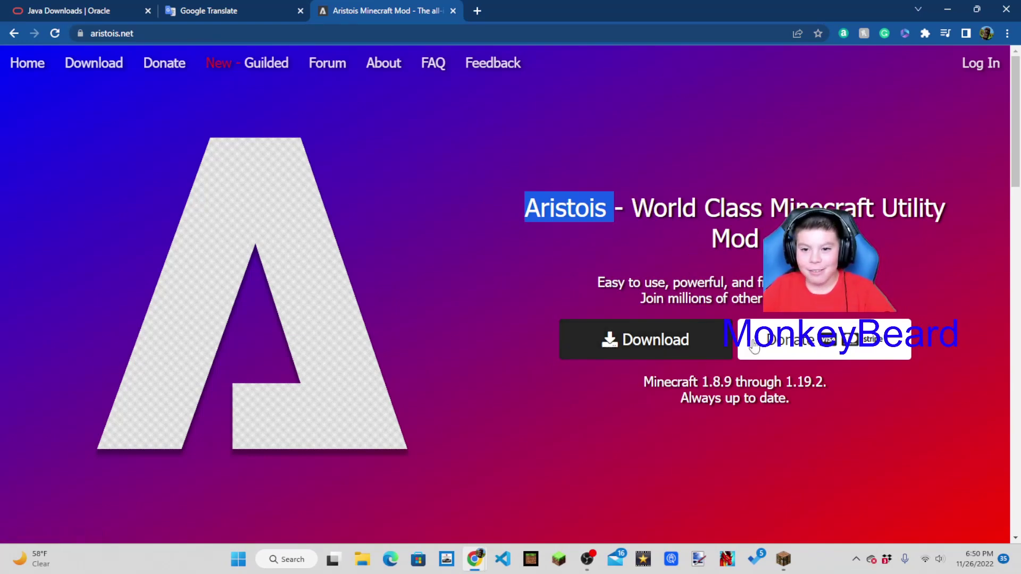
pyautogui.moveTo(827, 382); pyautogui.dragTo(642, 381)
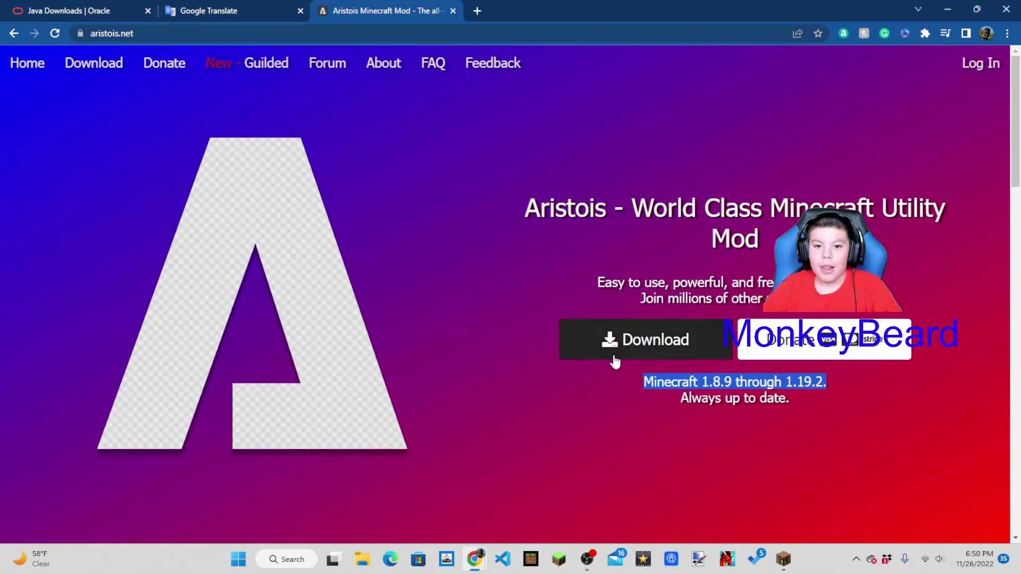
pyautogui.click(645, 348)
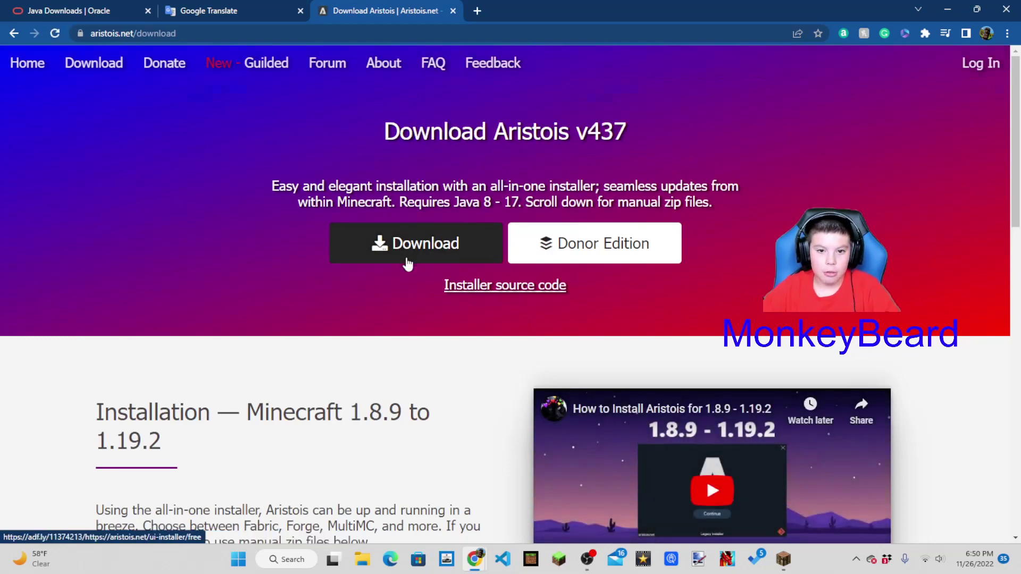
pyautogui.click(412, 252)
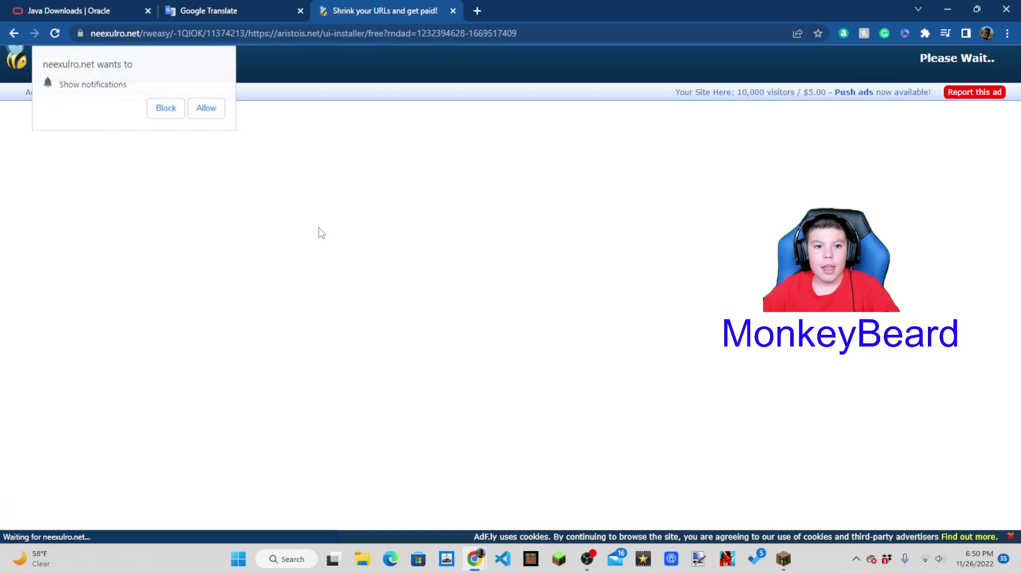
# - Dismiss the pop-up tab and notification prompt, then skip the adf.ly ad to get Aristois-Free (3).jar
pyautogui.click(170, 111)
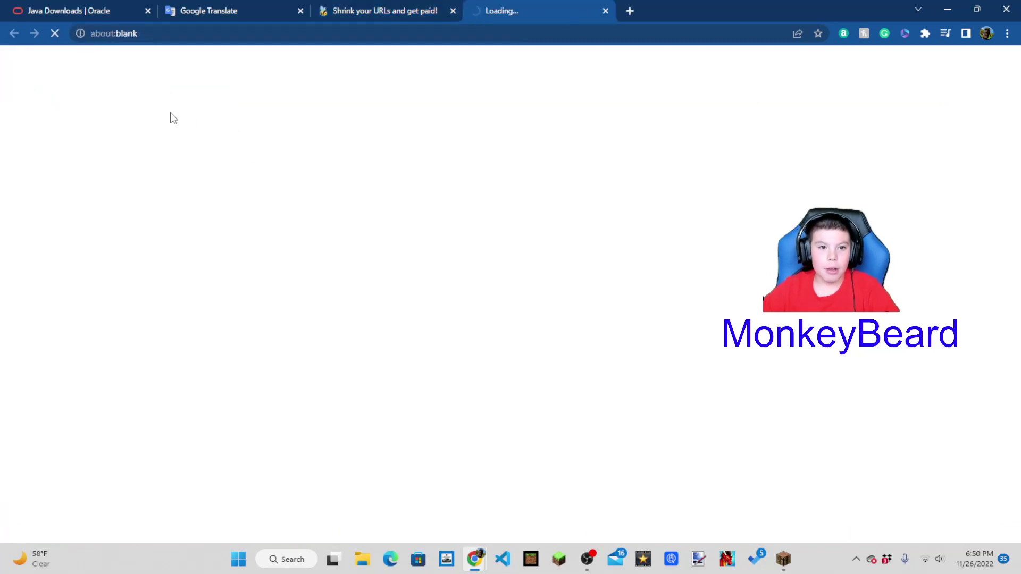
pyautogui.click(605, 11)
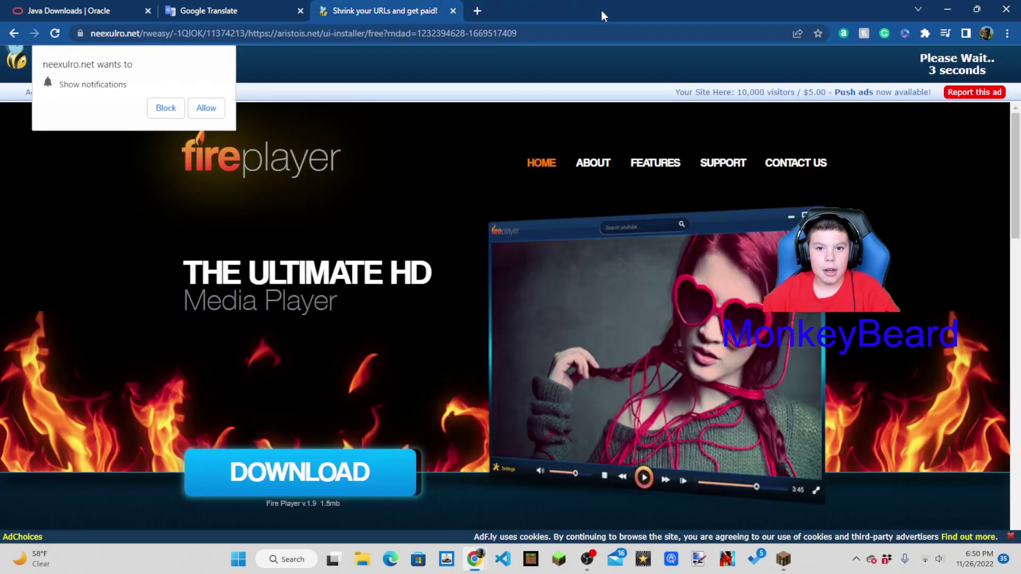
pyautogui.click(183, 113)
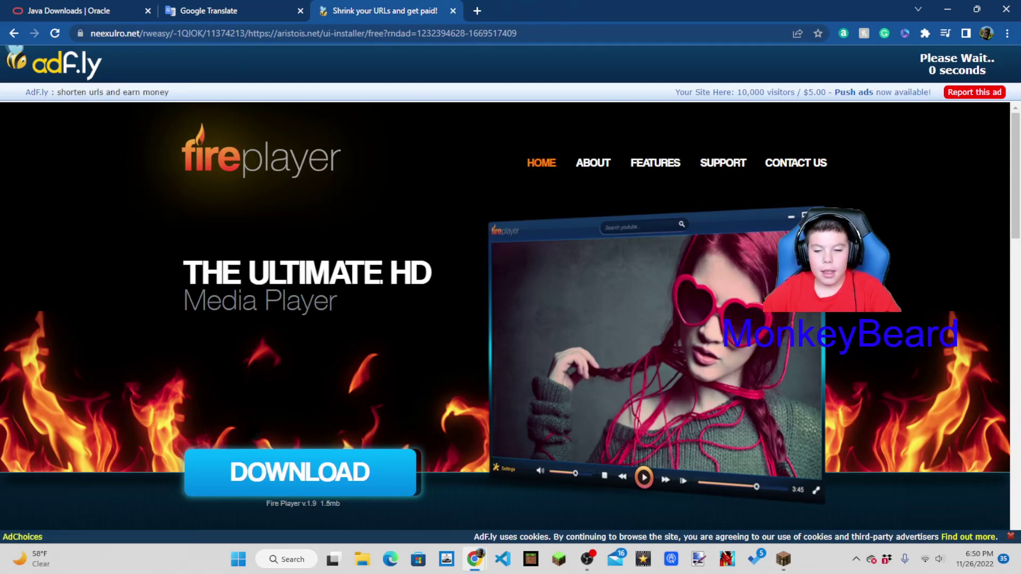
pyautogui.click(955, 66)
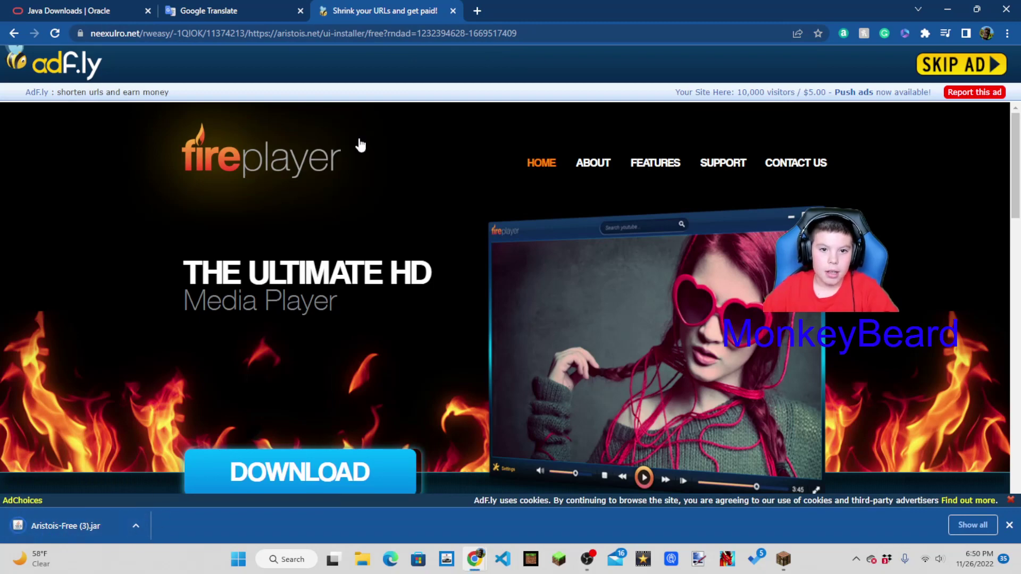
# - Close the adf.ly tab and download the JDK 17.0.5 Windows x64 installer from Oracle
pyautogui.click(453, 11)
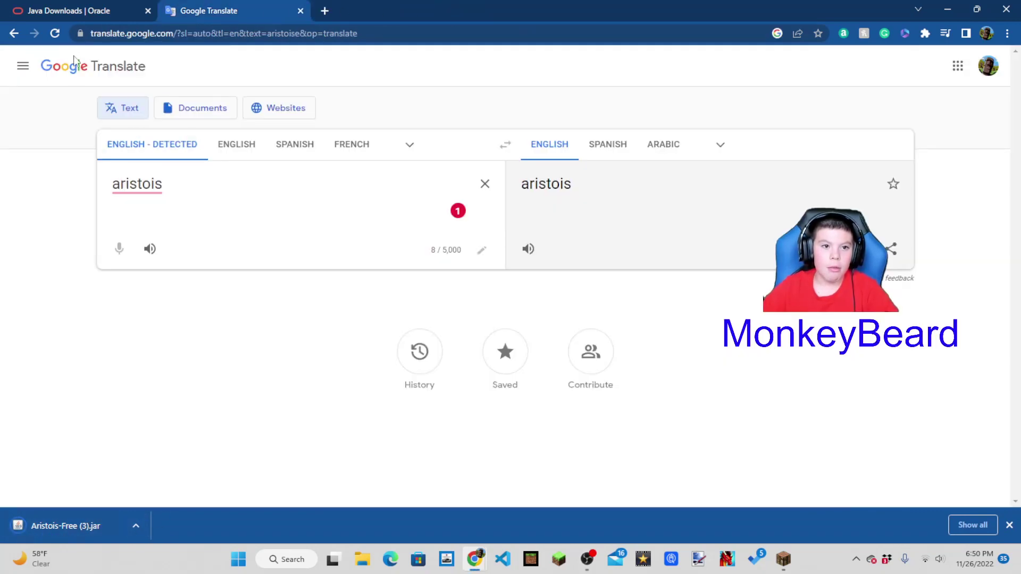
pyautogui.click(80, 14)
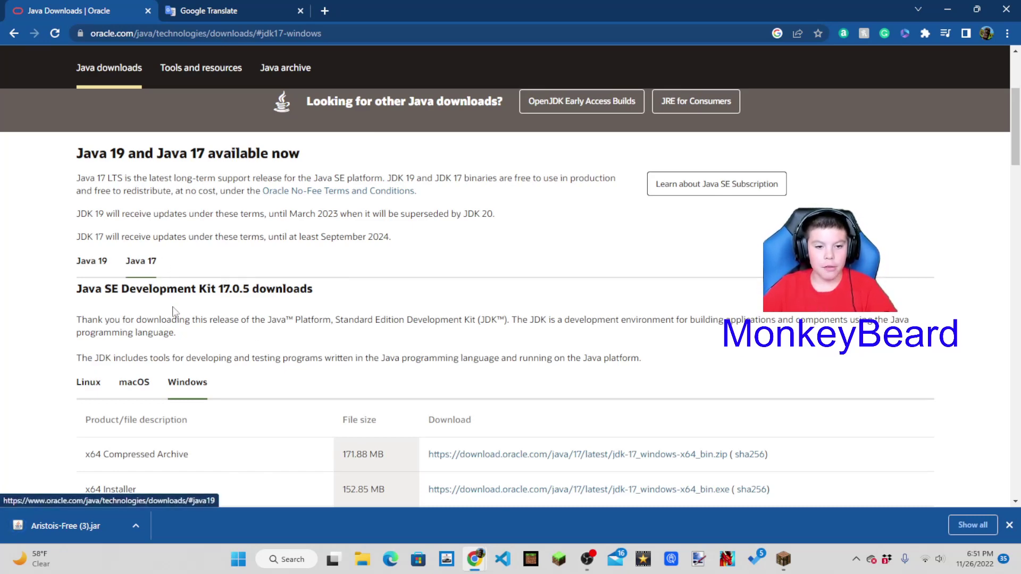
pyautogui.scroll(-3, 178, 316)
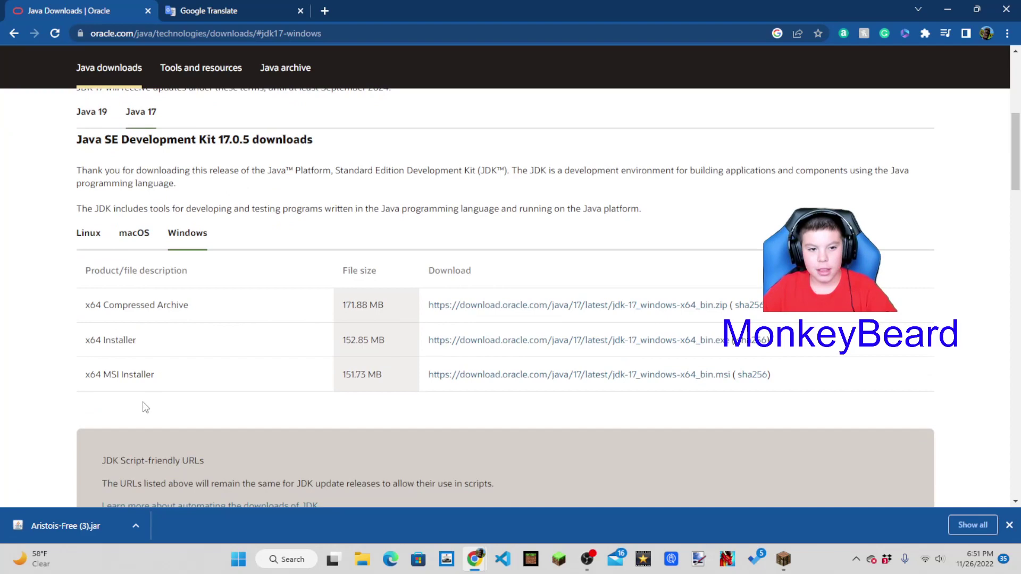
pyautogui.click(508, 342)
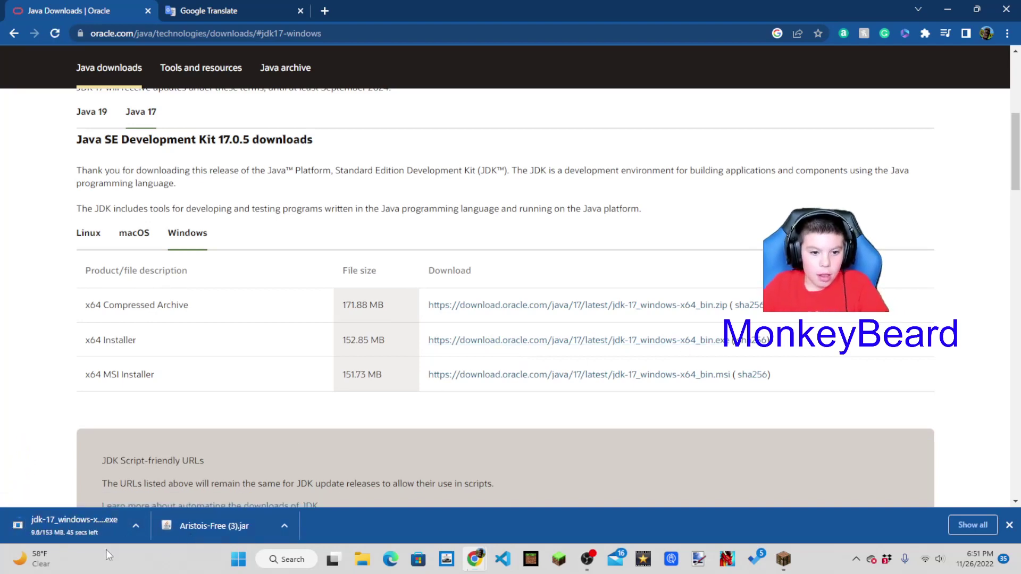
# - Play the Google Translate pronunciation of 'aristois' repeatedly, then stop the playback
pyautogui.click(232, 12)
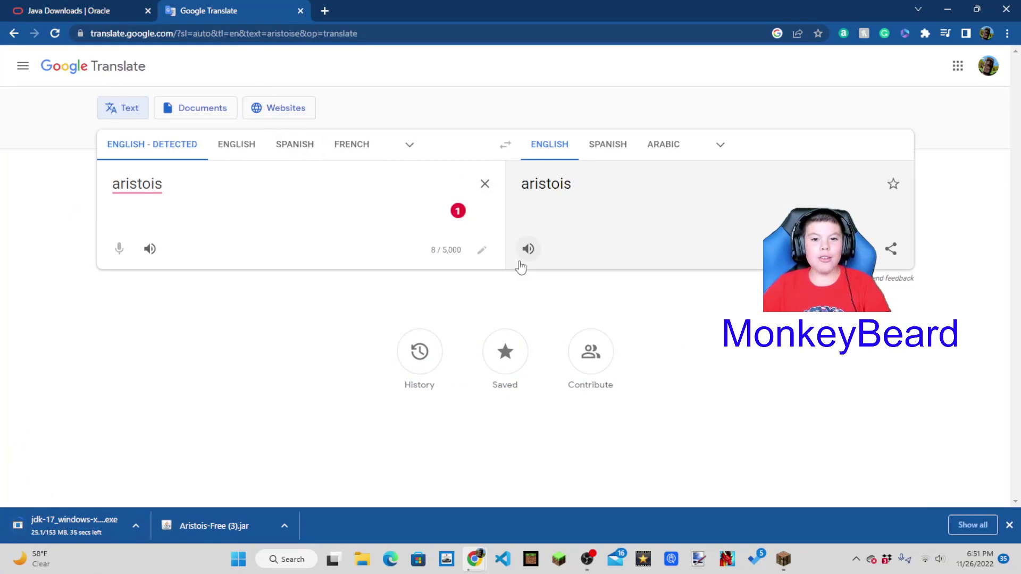
pyautogui.click(521, 264)
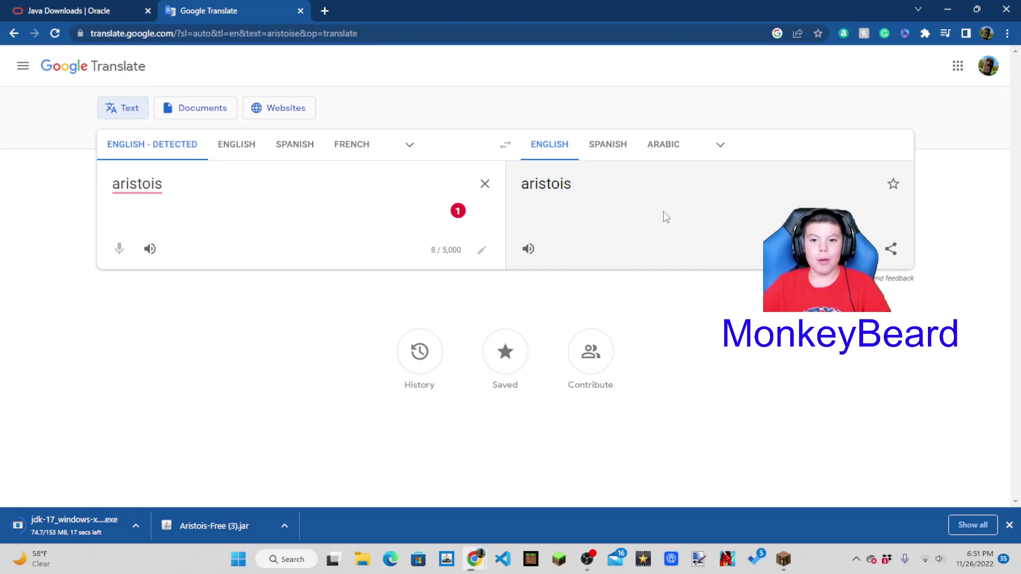
pyautogui.click(527, 250)
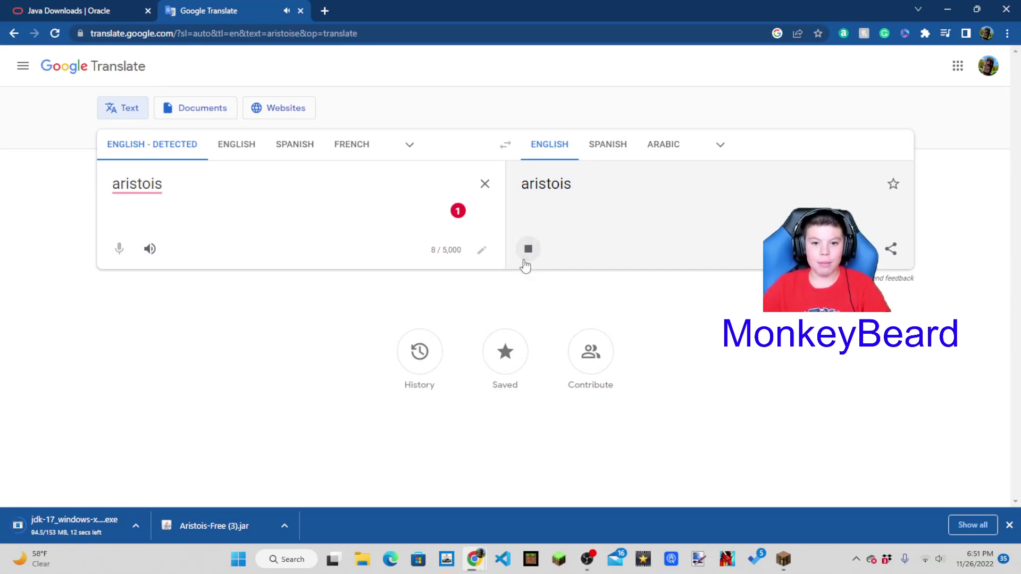
pyautogui.click(526, 261)
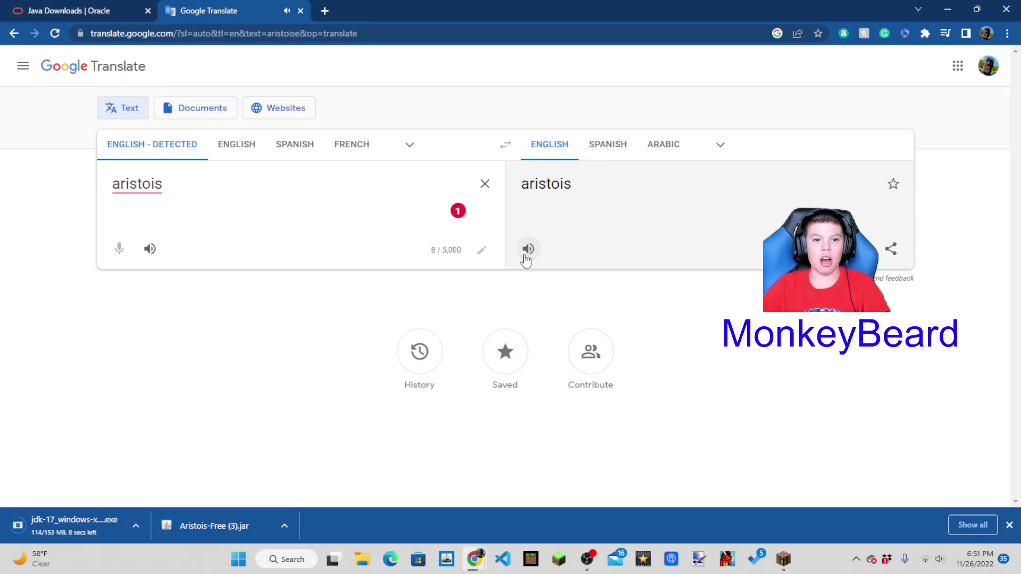
pyautogui.click(527, 250)
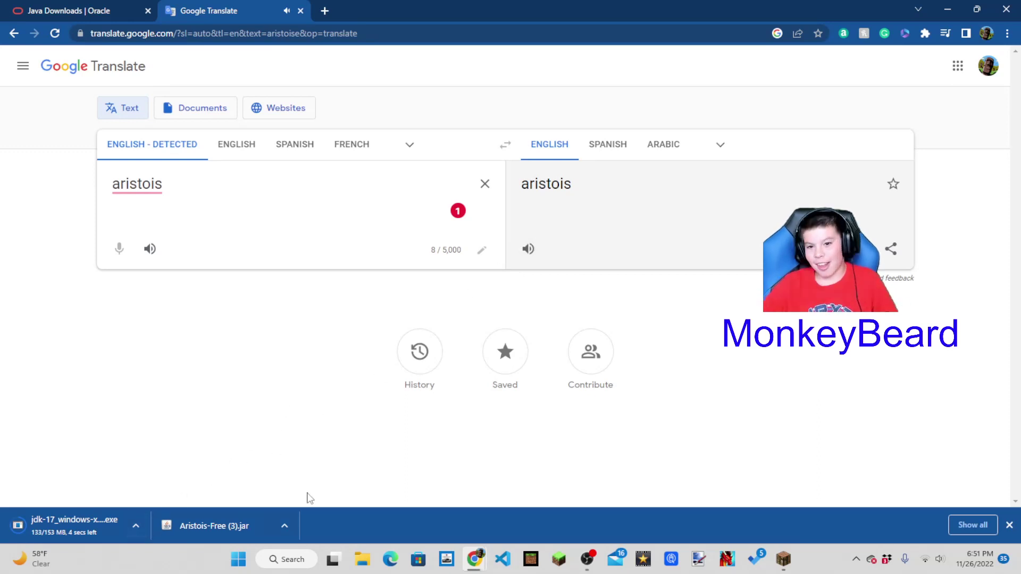
pyautogui.click(532, 247)
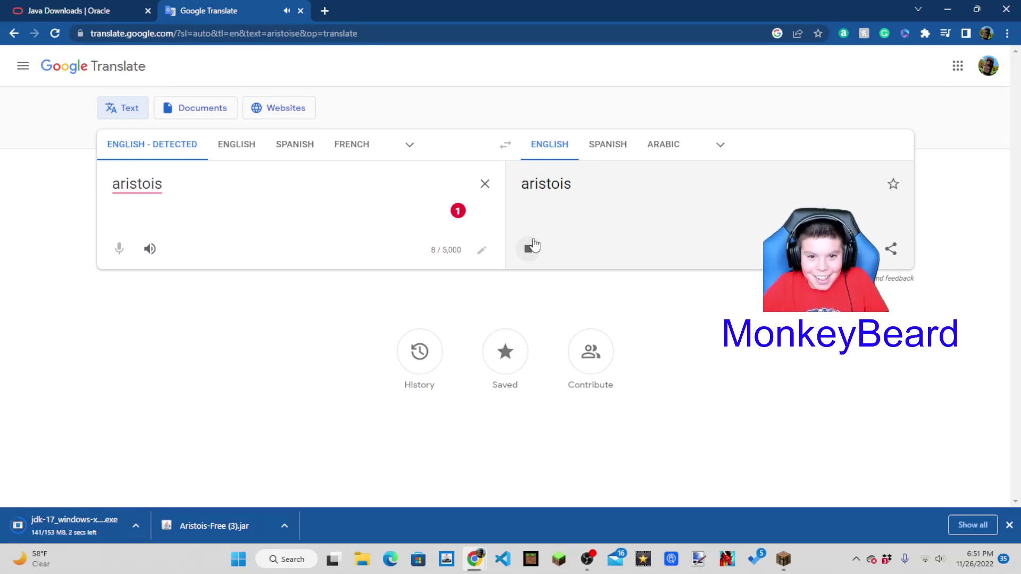
pyautogui.click(531, 247)
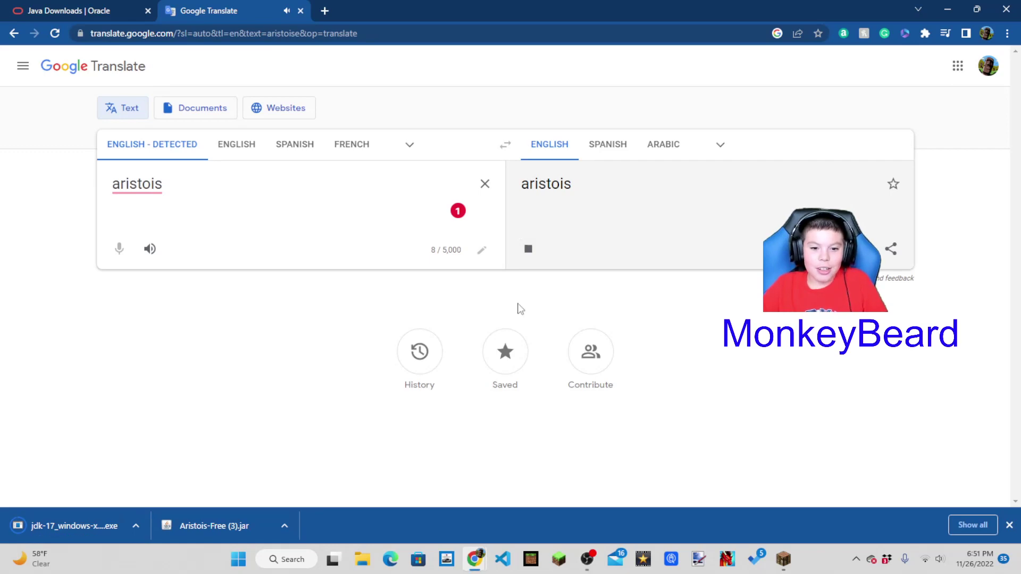
pyautogui.click(529, 247)
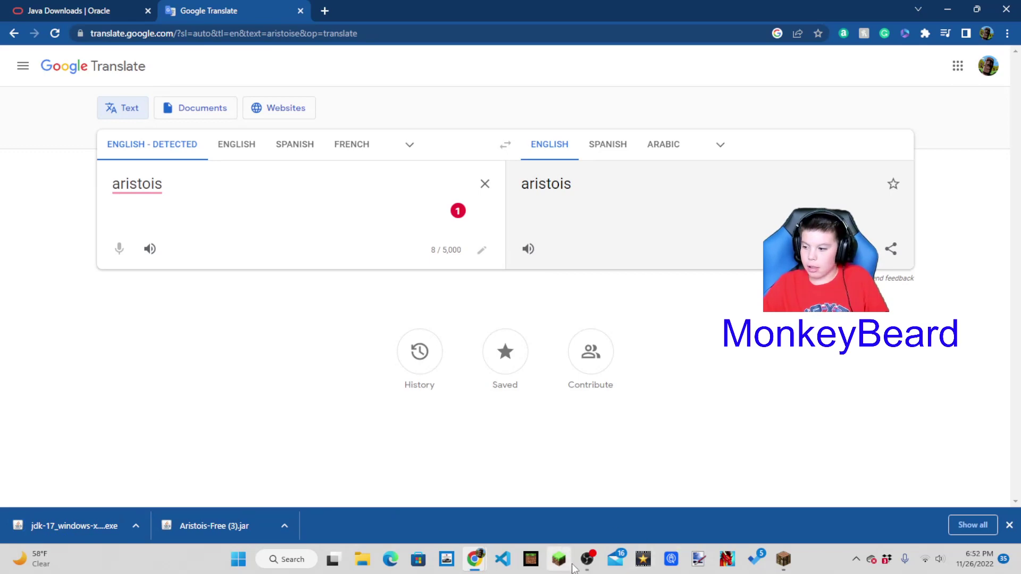
# - Launch Voicemod by searching 'voi' in Windows Search, then minimize its window
pyautogui.click(295, 561)
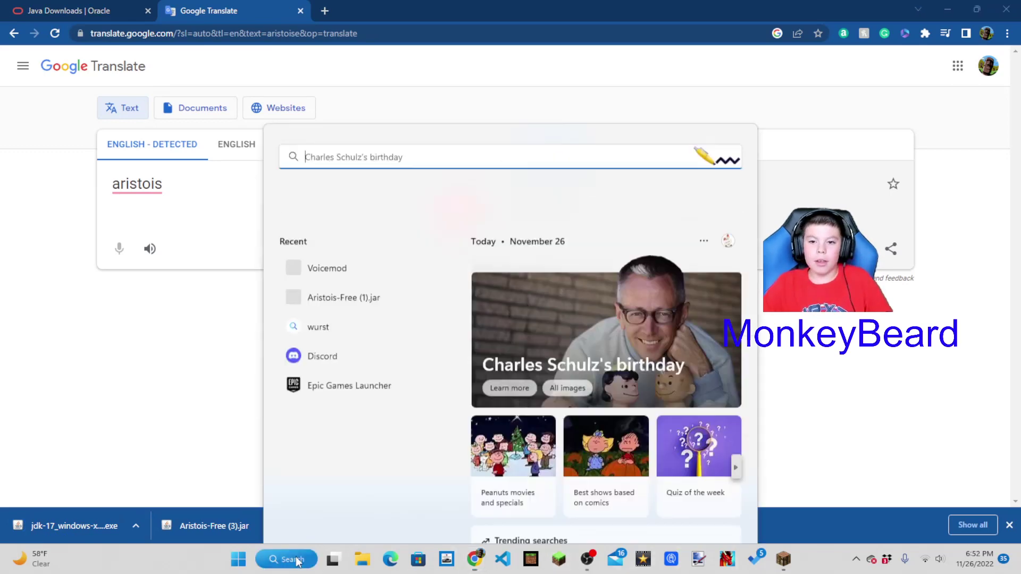
pyautogui.write('voi')
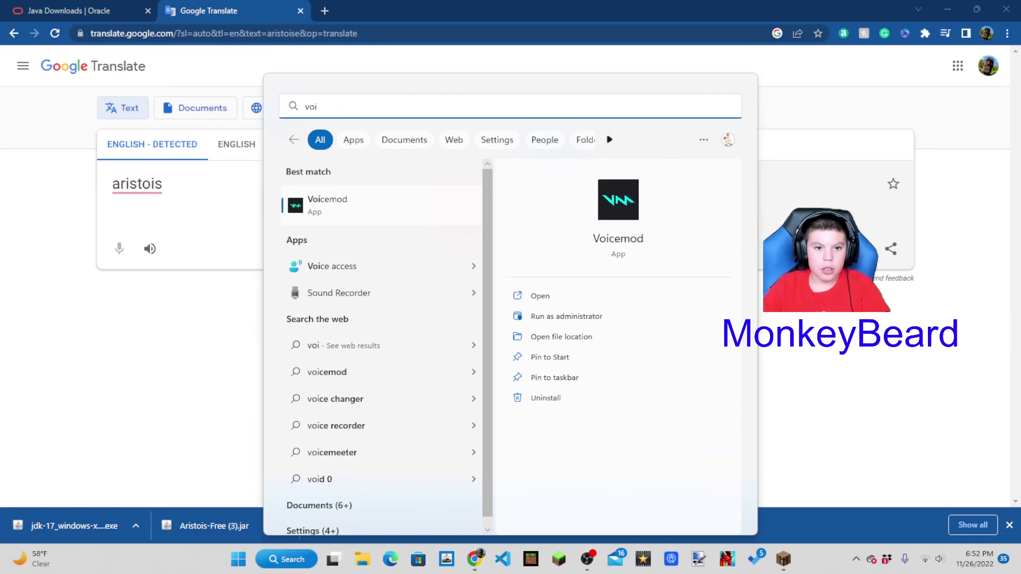
pyautogui.click(353, 210)
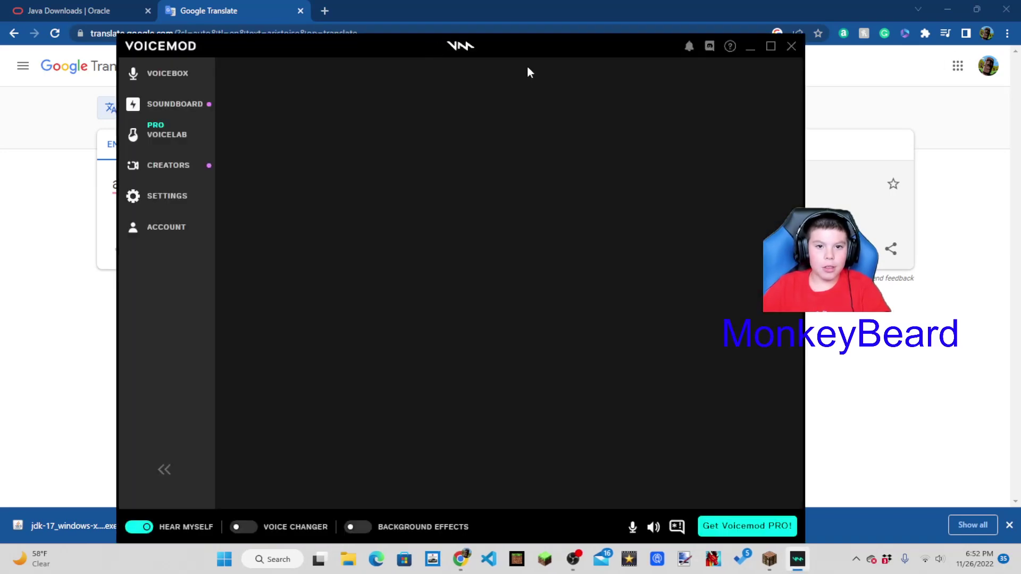
pyautogui.click(750, 47)
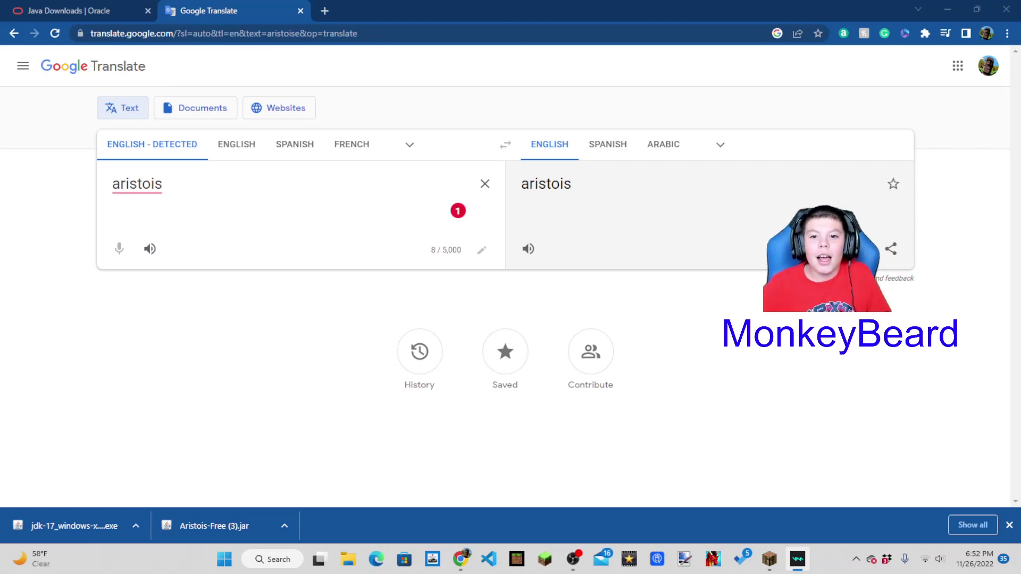
# - Run the JDK installer, decline reinstalling it, and bring up the Aristois jar's download options
pyautogui.hotkey('alt', 'Tab')
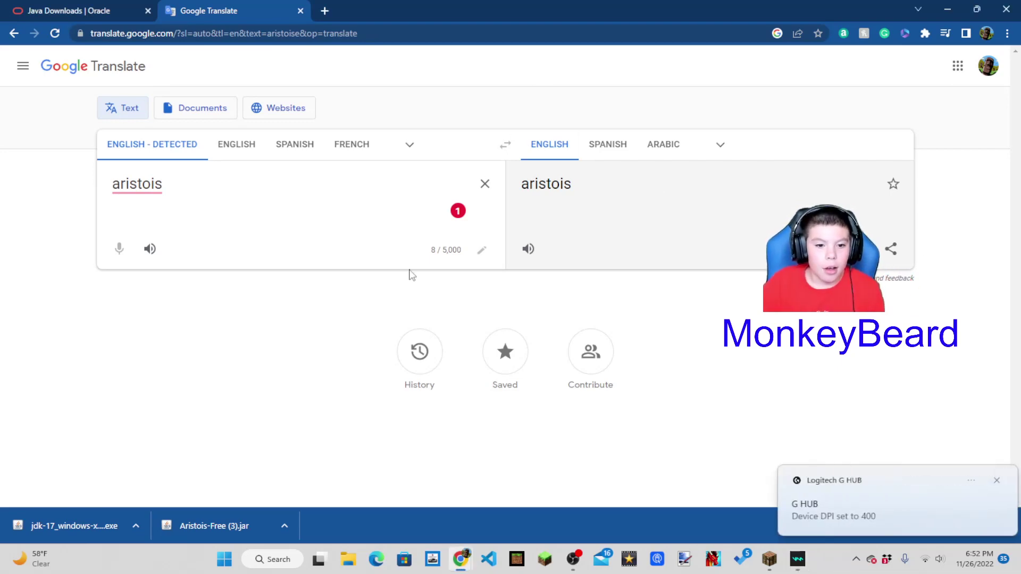
pyautogui.click(134, 528)
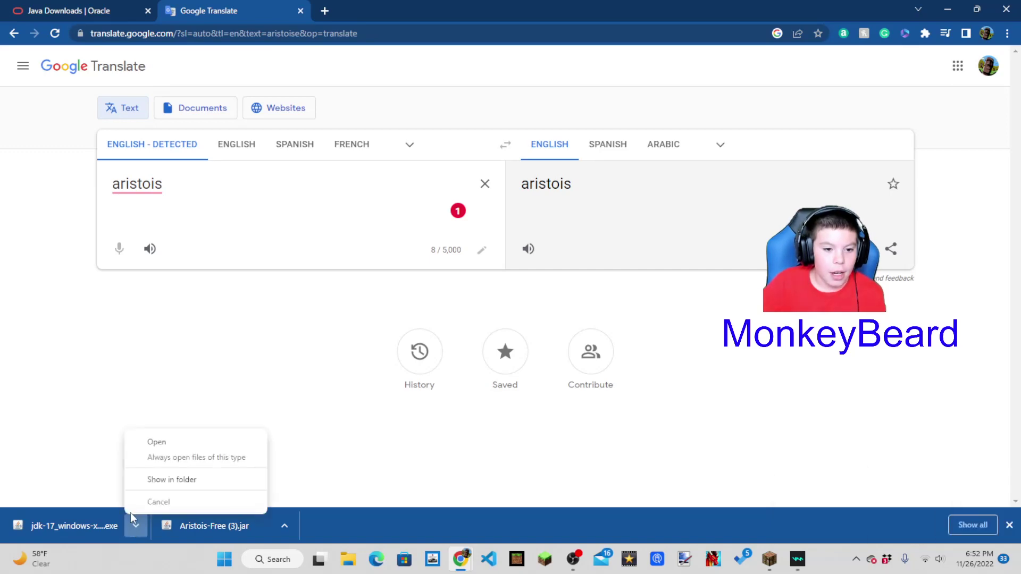
pyautogui.click(159, 447)
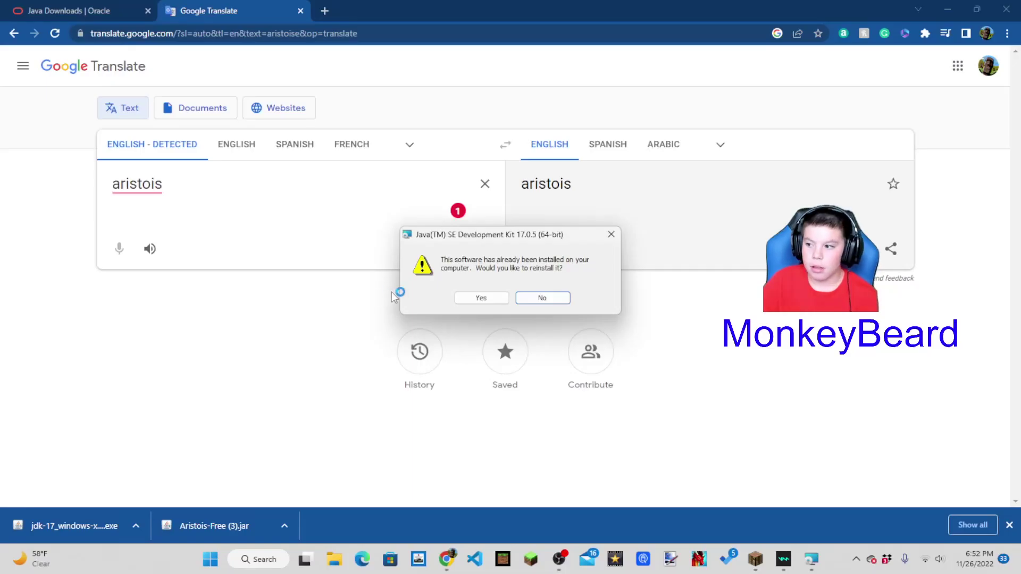
pyautogui.click(541, 298)
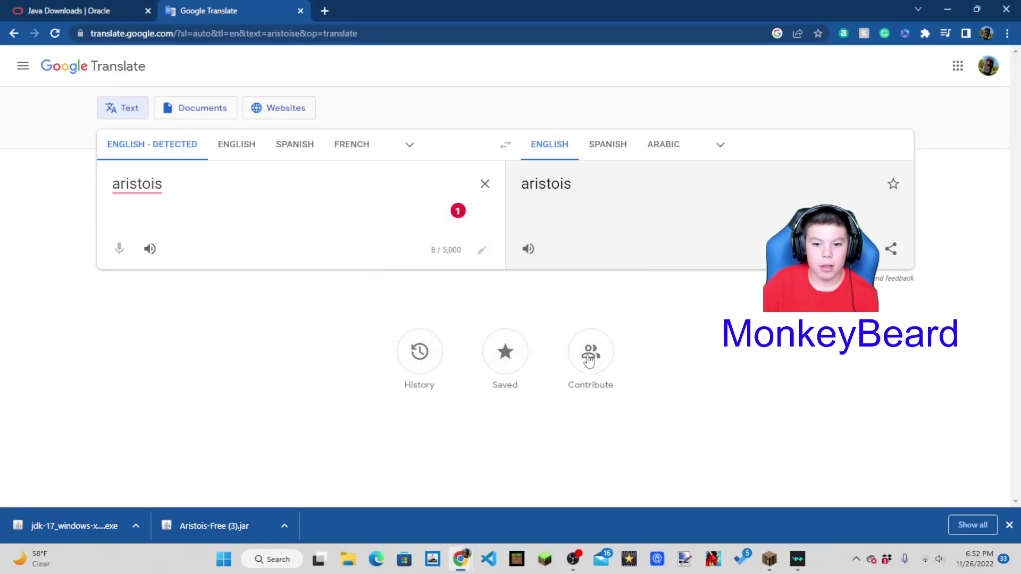
pyautogui.click(284, 526)
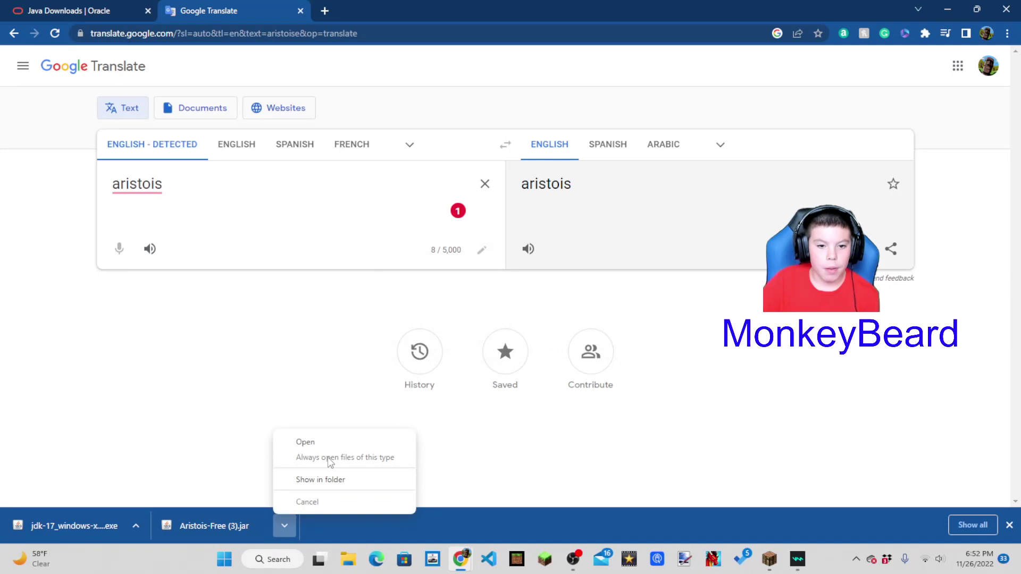
# - Launch the Aristois installer and choose Minecraft 1.16.1 as the version
pyautogui.click(331, 443)
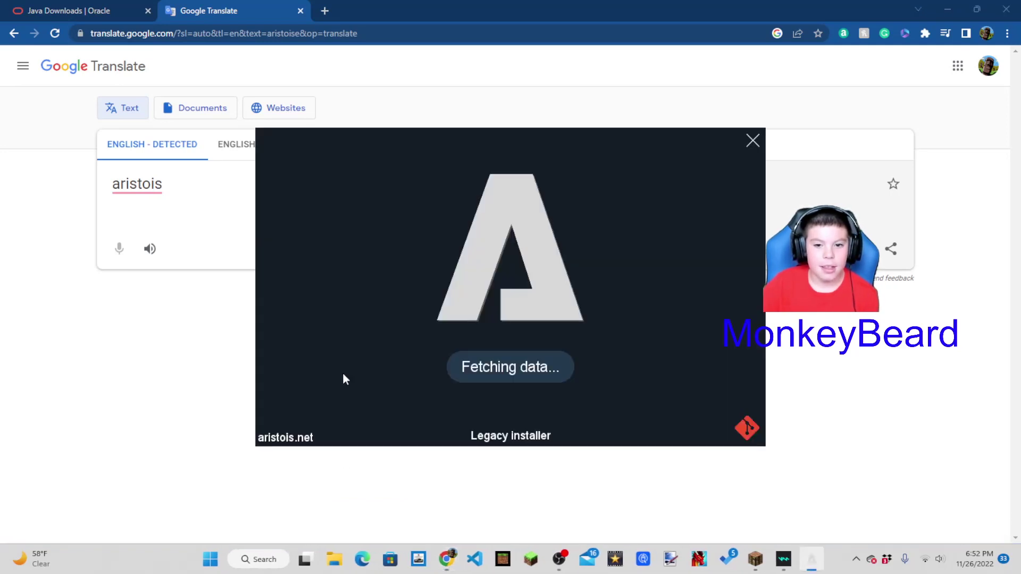
pyautogui.click(539, 380)
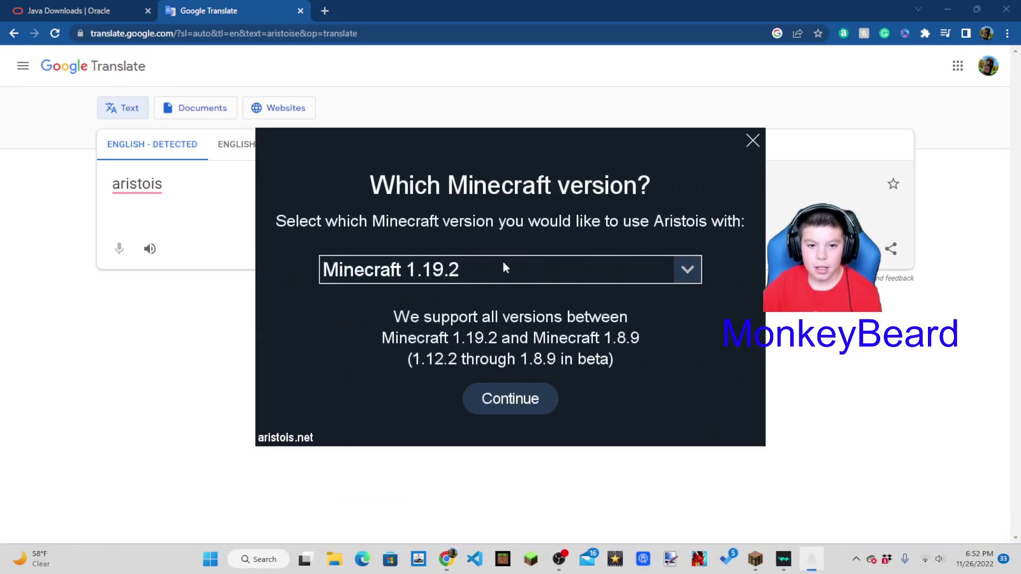
pyautogui.click(691, 267)
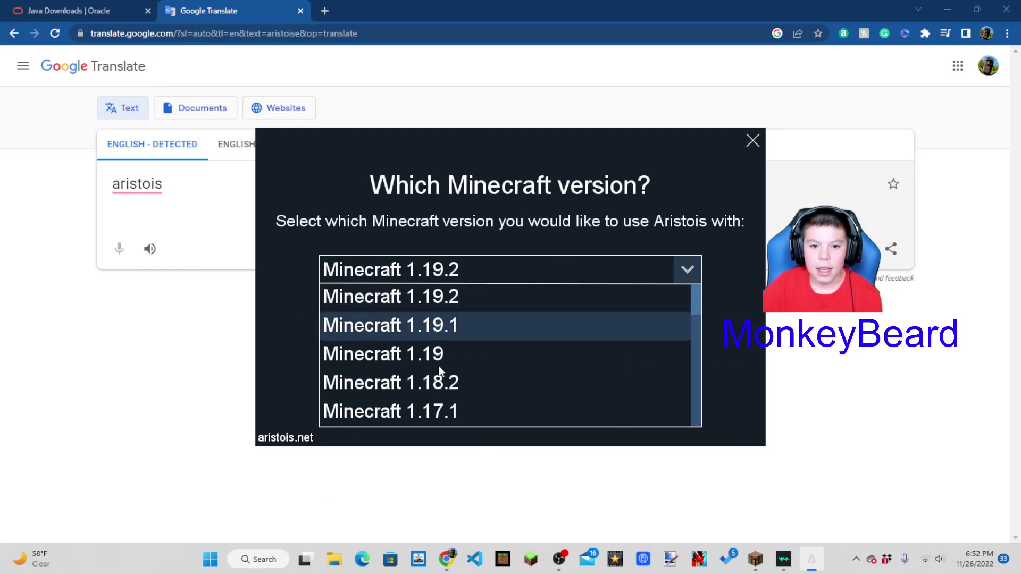
pyautogui.scroll(-3, 465, 348)
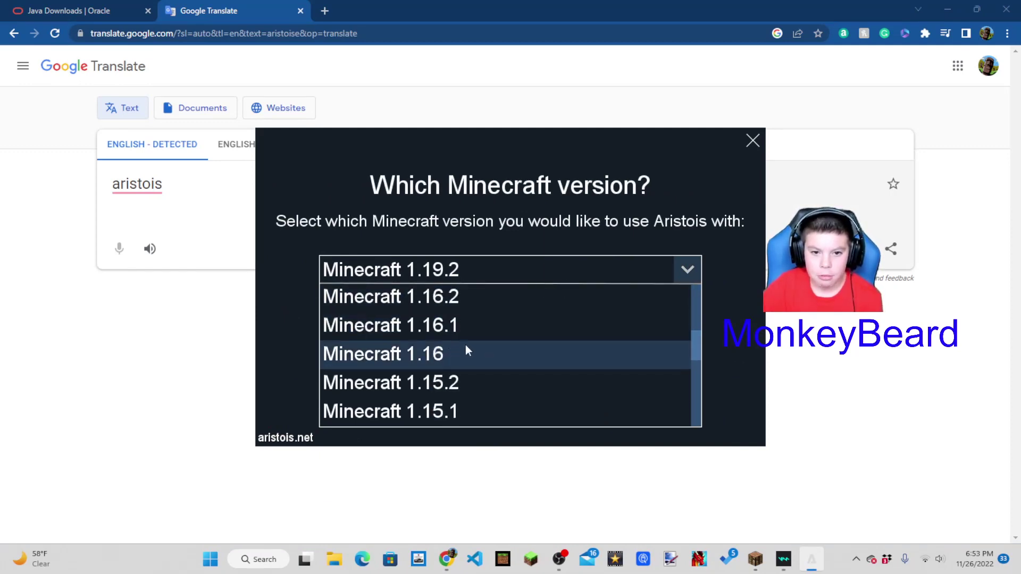
pyautogui.click(471, 334)
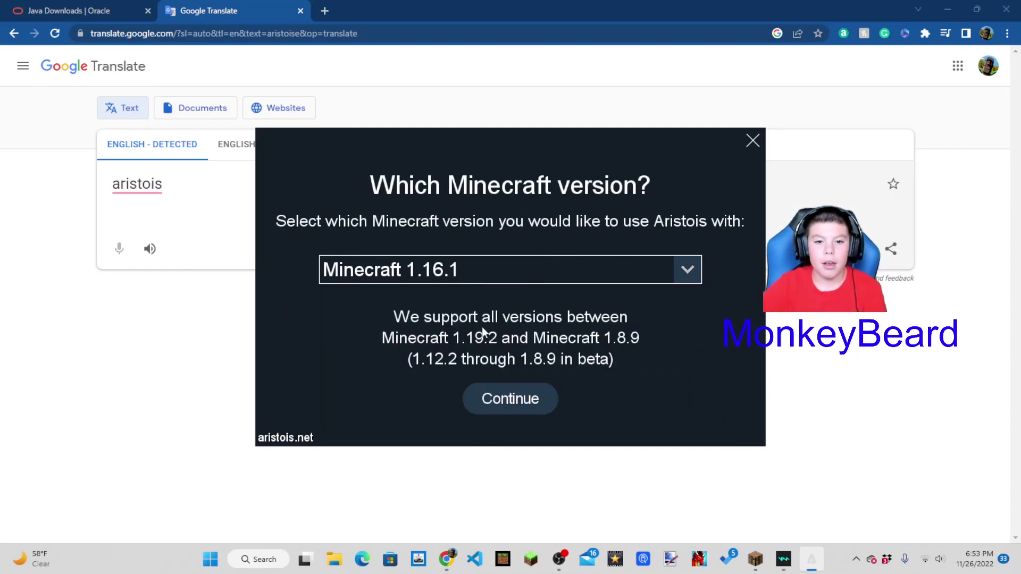
pyautogui.click(513, 398)
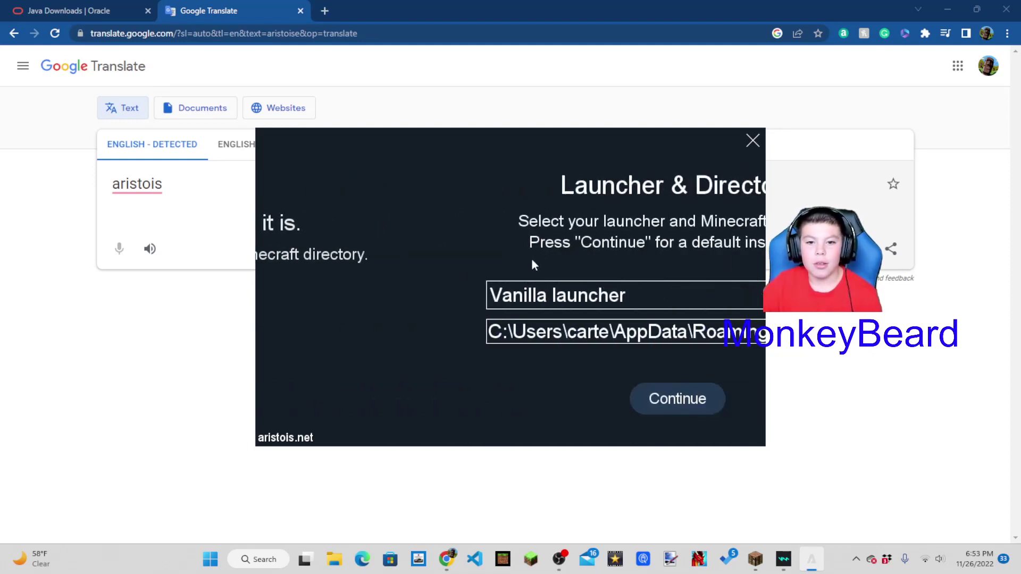
# - Keep the Vanilla launcher, install Aristois, close the installer and bring up the game window
pyautogui.click(669, 293)
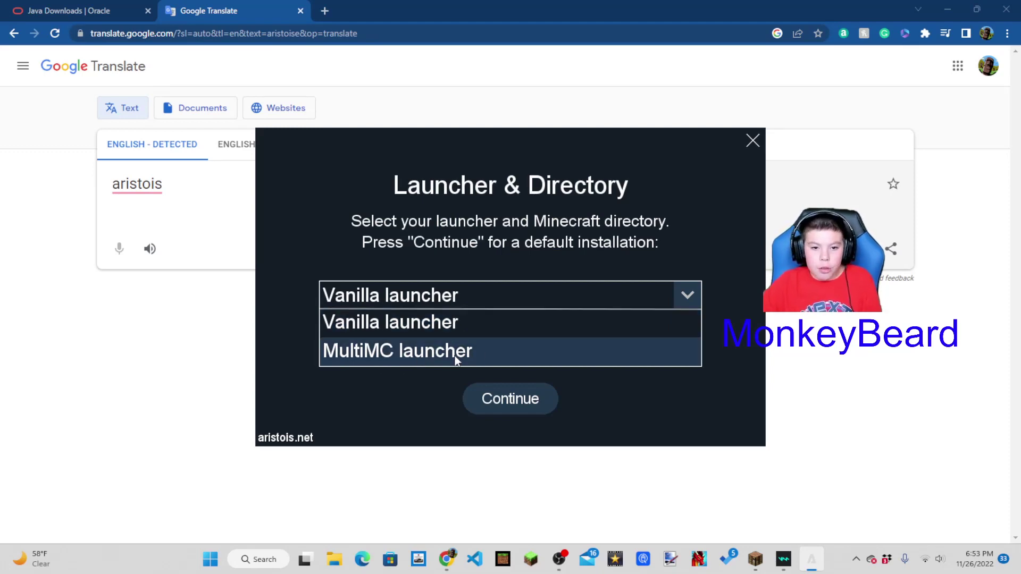
pyautogui.click(534, 334)
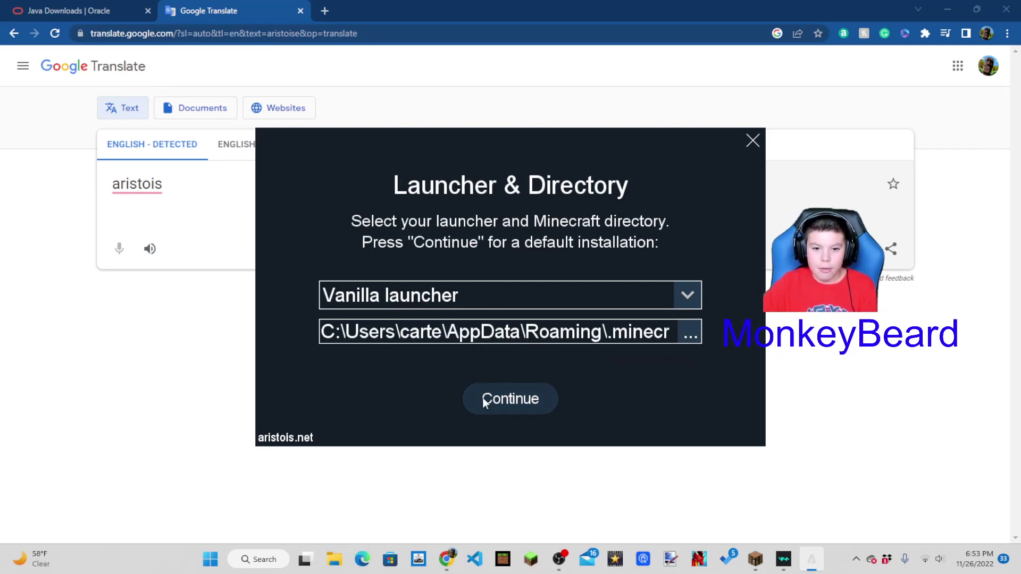
pyautogui.click(514, 402)
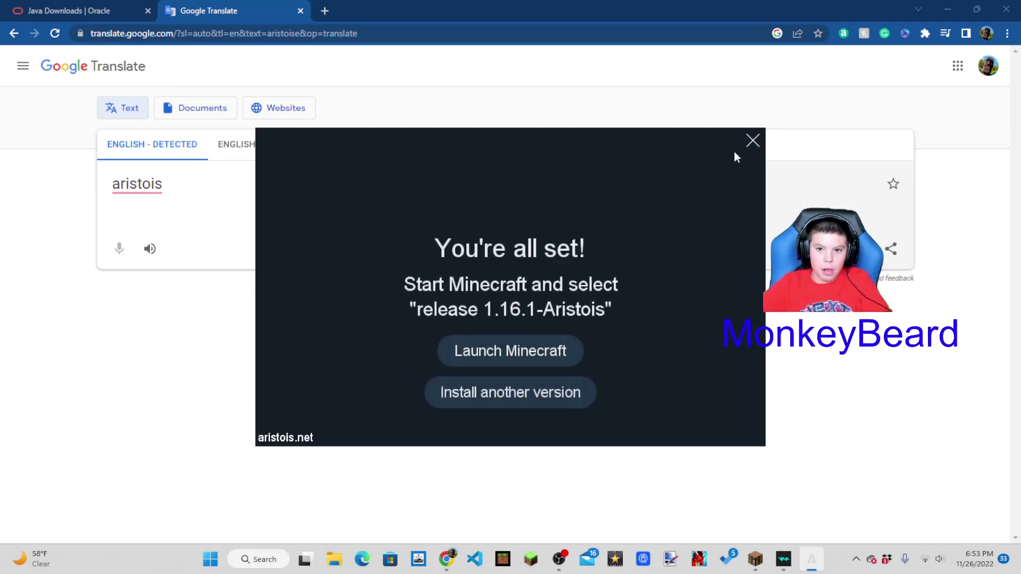
pyautogui.click(752, 141)
pyautogui.click(770, 568)
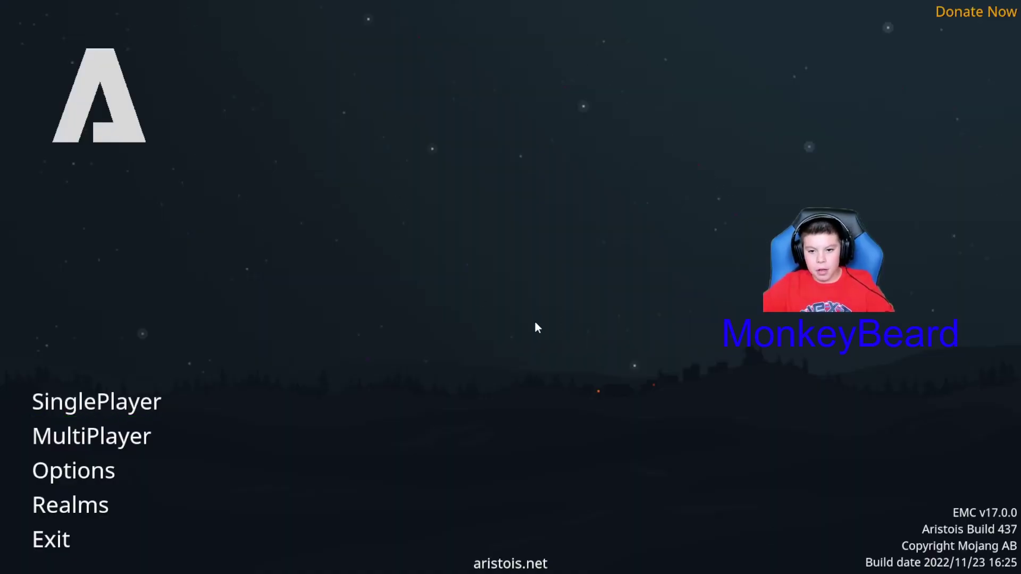
# - Open SinglePlayer and load the most recent New World
pyautogui.click(127, 404)
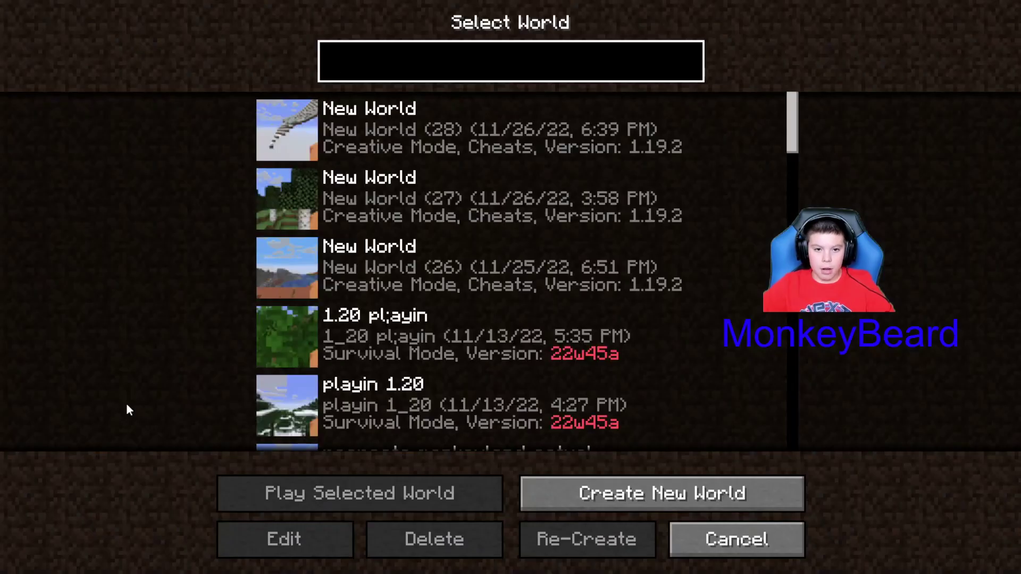
pyautogui.click(287, 142)
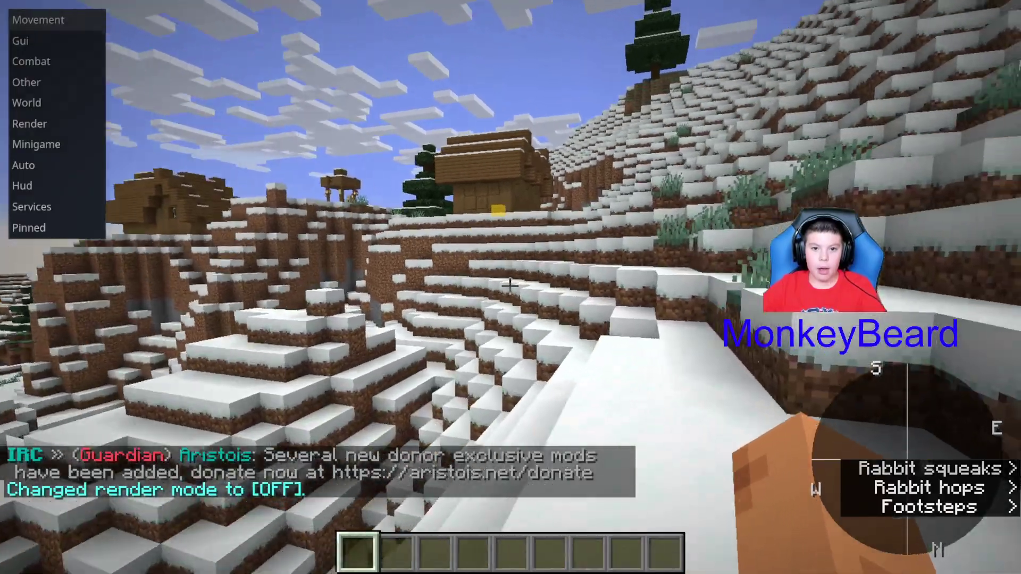
# - Walk up the snowy slope toward the house
pyautogui.press('w')
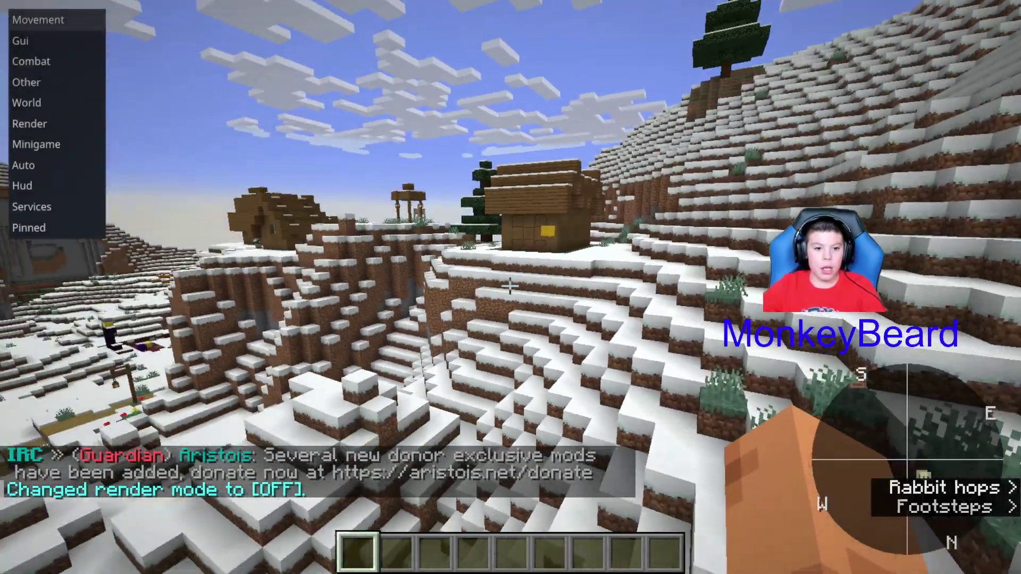
pyautogui.press('w')
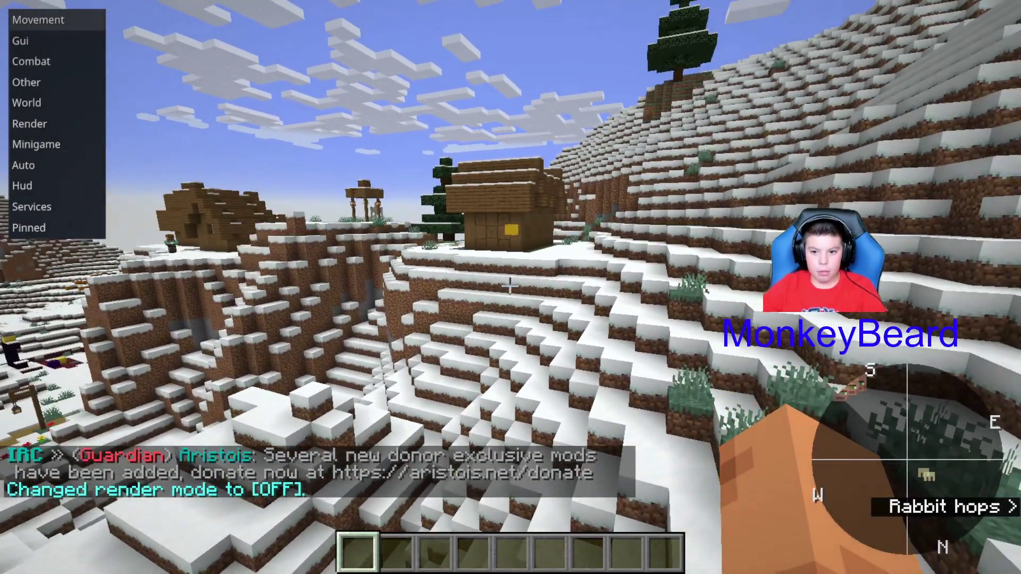
pyautogui.press('w')
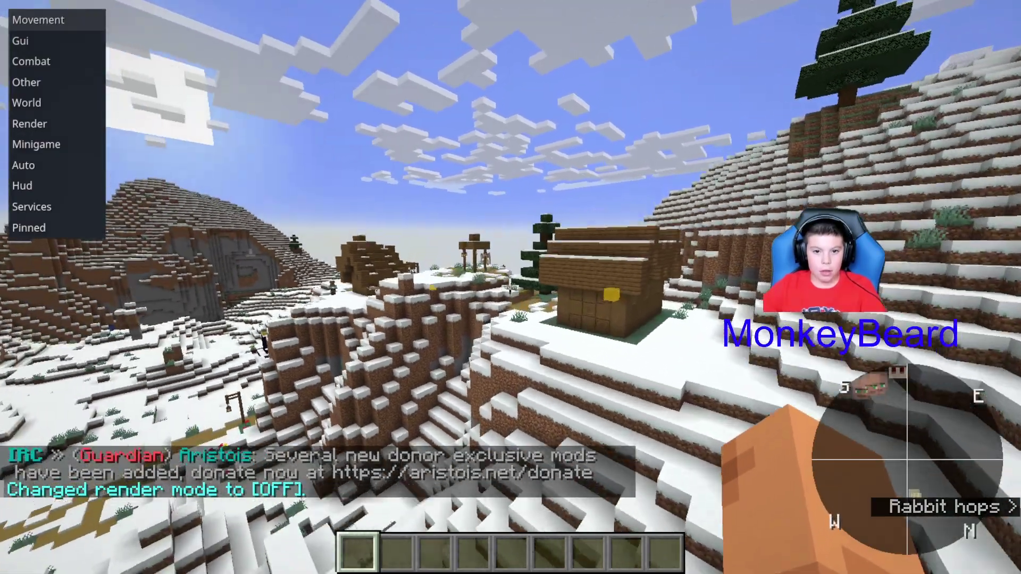
pyautogui.press('w')
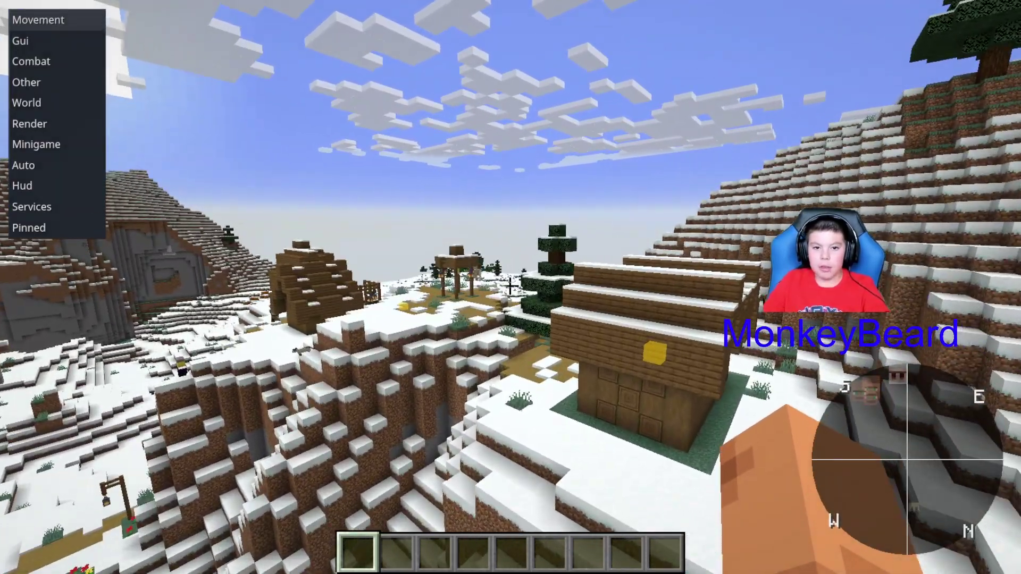
# - Switch to Survival Mode with F3+F4 and reopen the Aristois module panels
pyautogui.press('Shift_R')
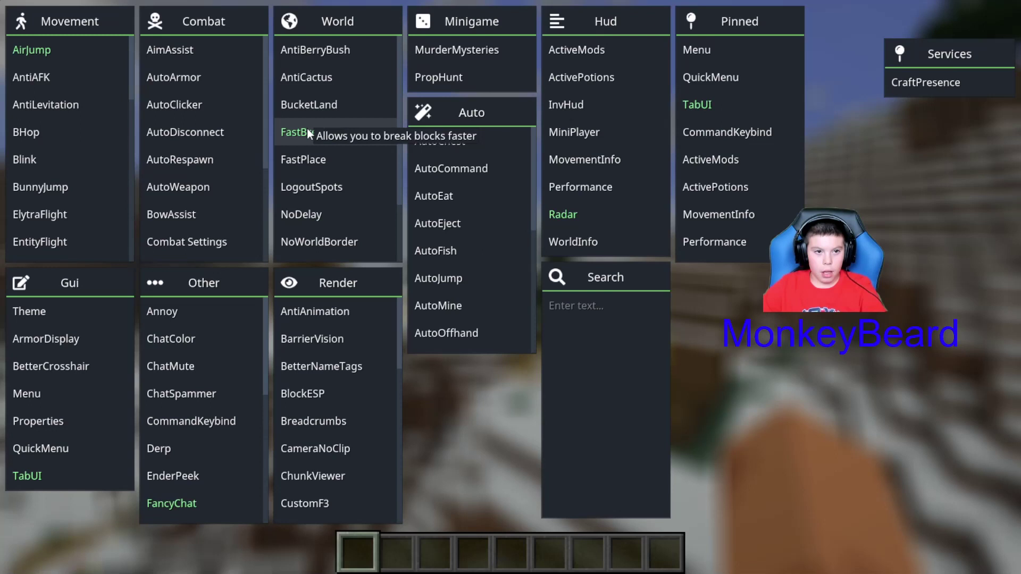
pyautogui.press('Escape')
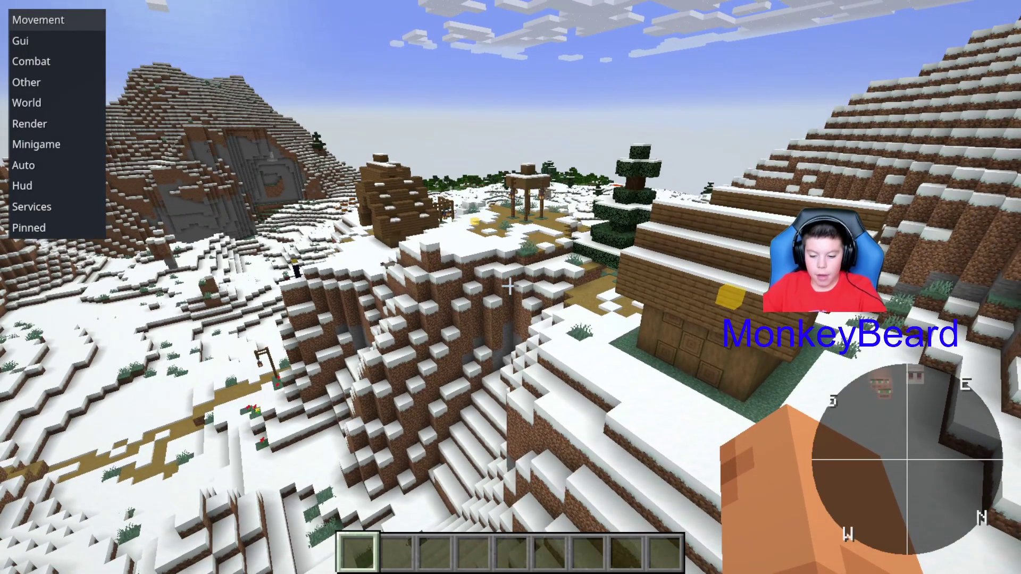
pyautogui.hotkey('F3', 'F4')
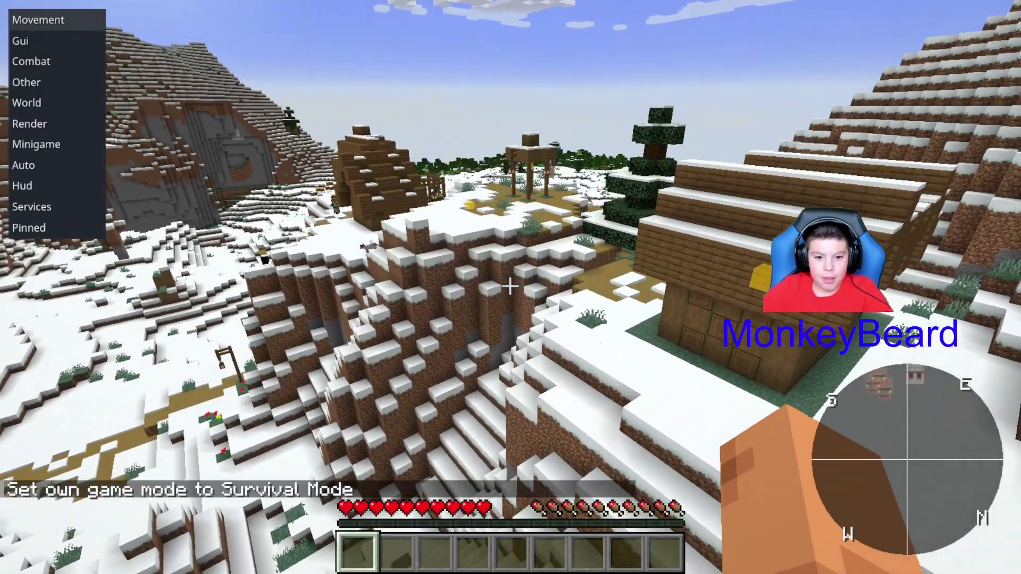
pyautogui.press('Shift_R')
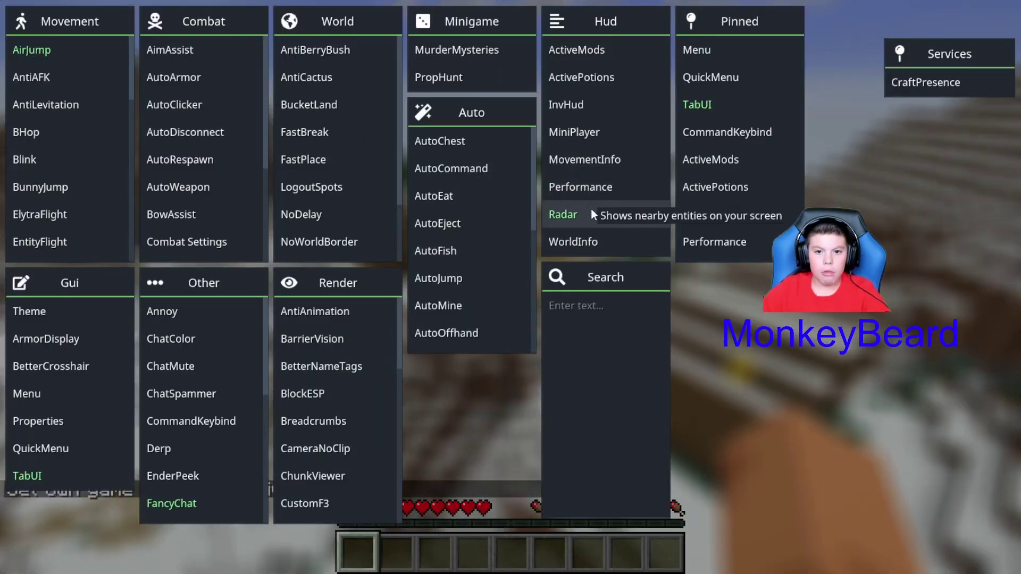
# - Reopen the module panels and turn on the Speed module
pyautogui.press('Escape')
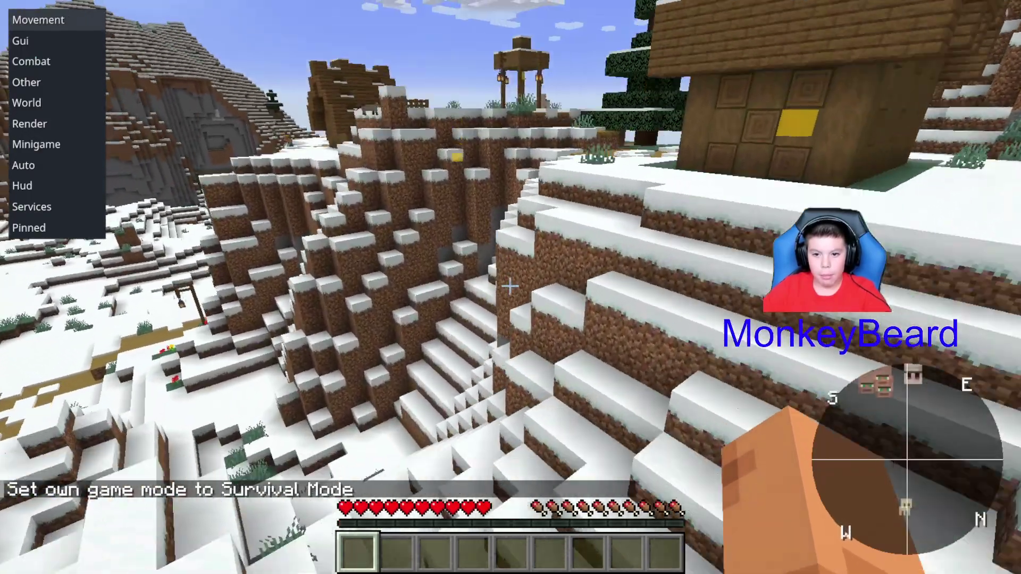
pyautogui.press('w')
pyautogui.press('Shift_R')
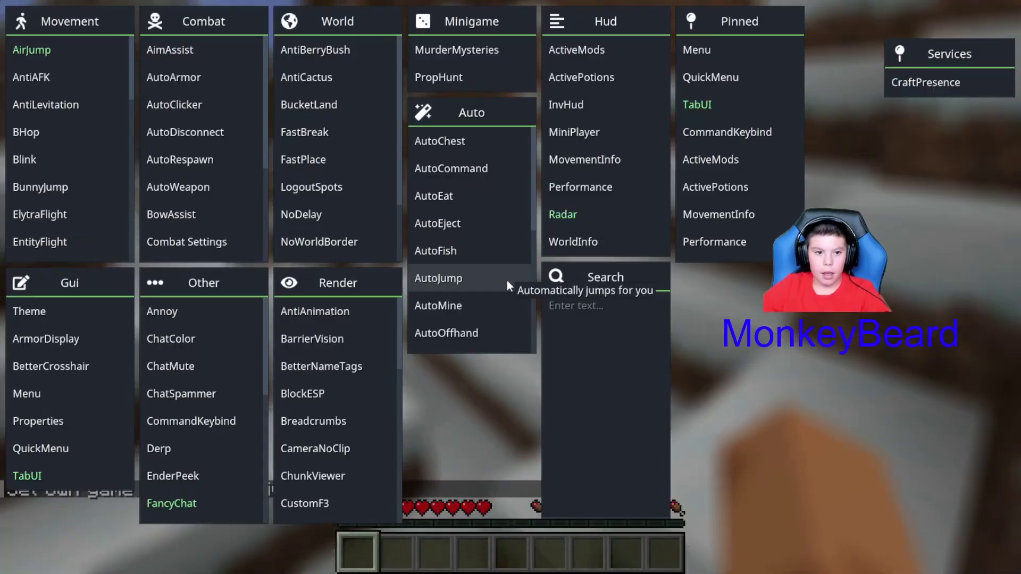
pyautogui.scroll(-4, 70, 182)
pyautogui.scroll(-5, 69, 180)
pyautogui.scroll(3, 69, 174)
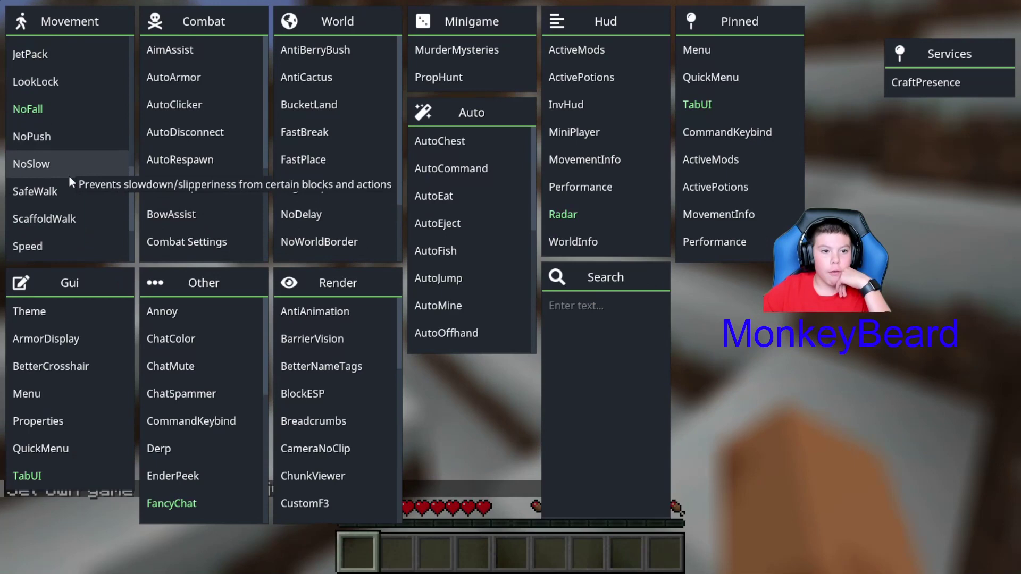
pyautogui.scroll(-1, 65, 121)
pyautogui.scroll(-1, 73, 162)
pyautogui.click(64, 171)
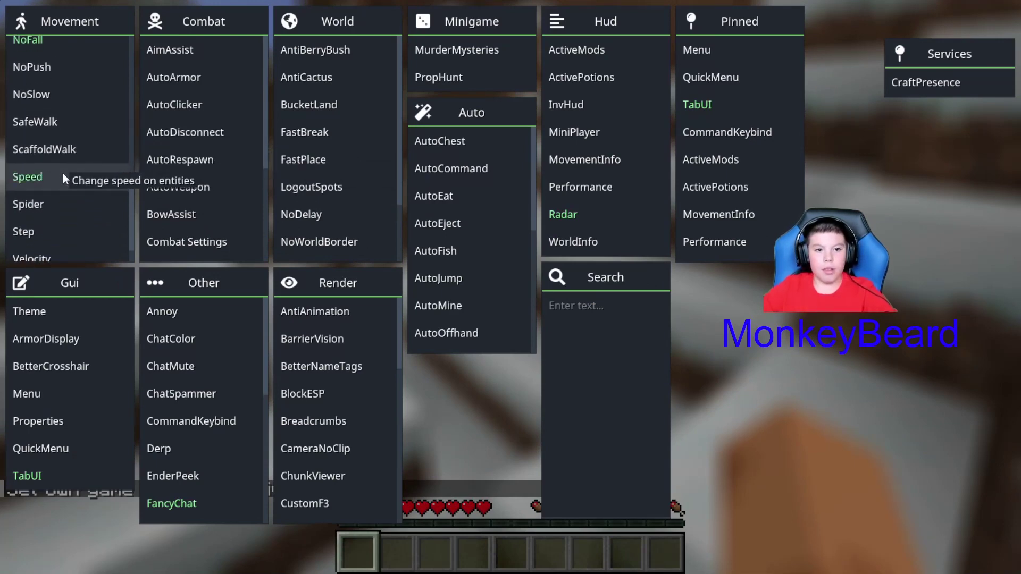
# - Turn on the BunnyJump and Freecam movement modules
pyautogui.scroll(-1, 42, 238)
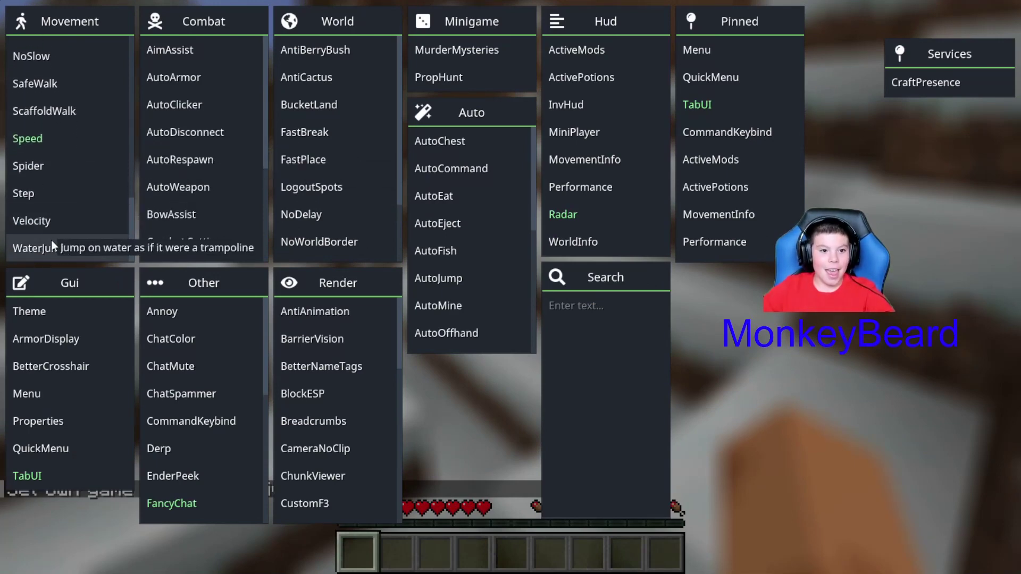
pyautogui.scroll(4, 55, 165)
pyautogui.scroll(5, 54, 161)
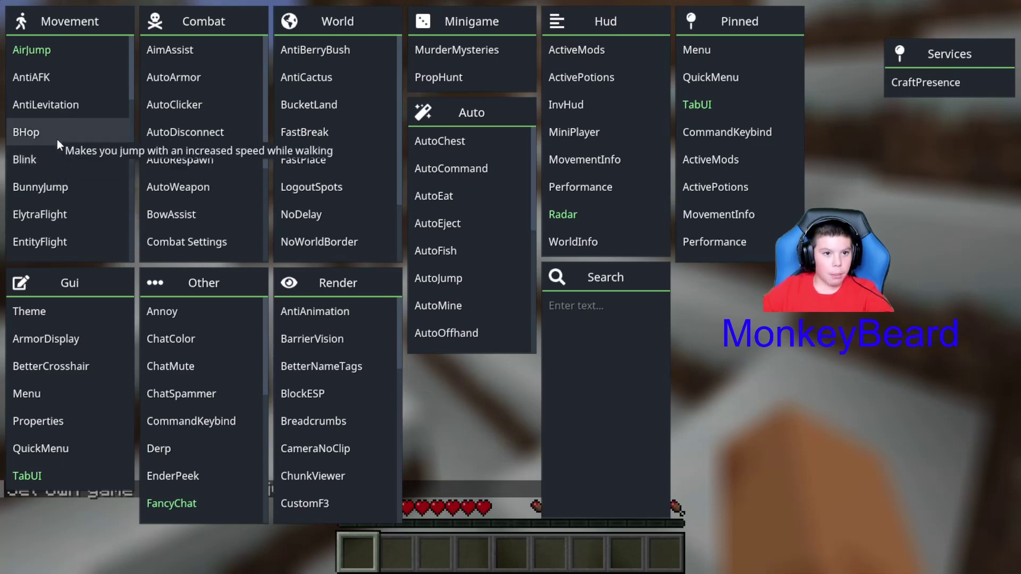
pyautogui.scroll(-1, 53, 151)
pyautogui.scroll(-3, 47, 128)
pyautogui.scroll(1, 46, 72)
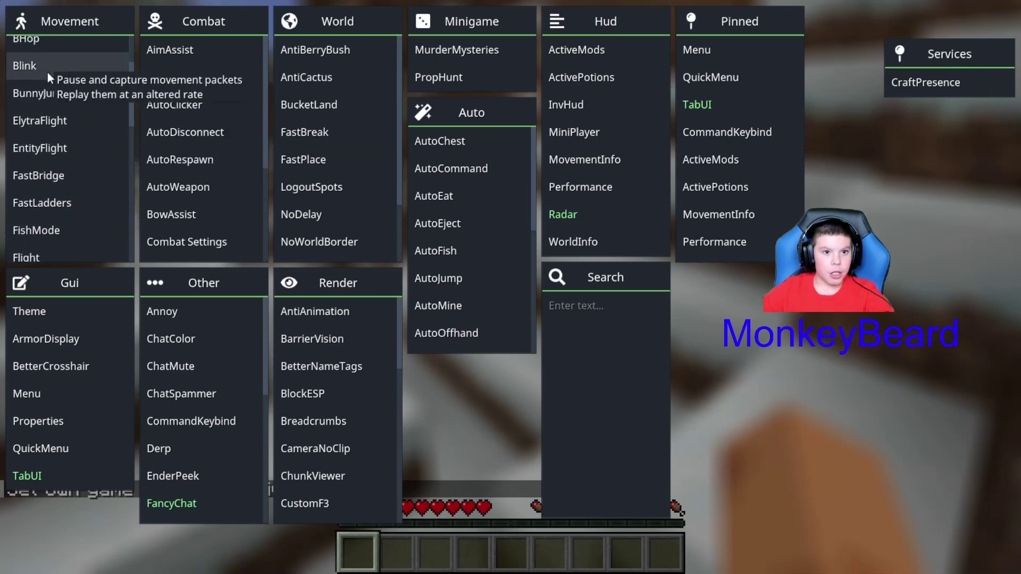
pyautogui.click(51, 99)
pyautogui.scroll(-2, 54, 207)
pyautogui.scroll(1, 42, 227)
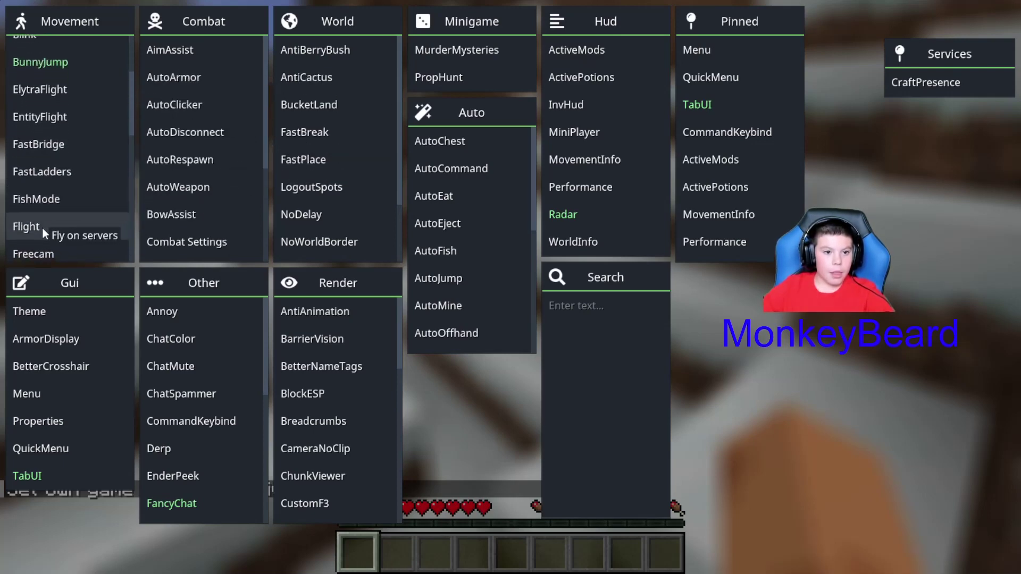
pyautogui.click(33, 254)
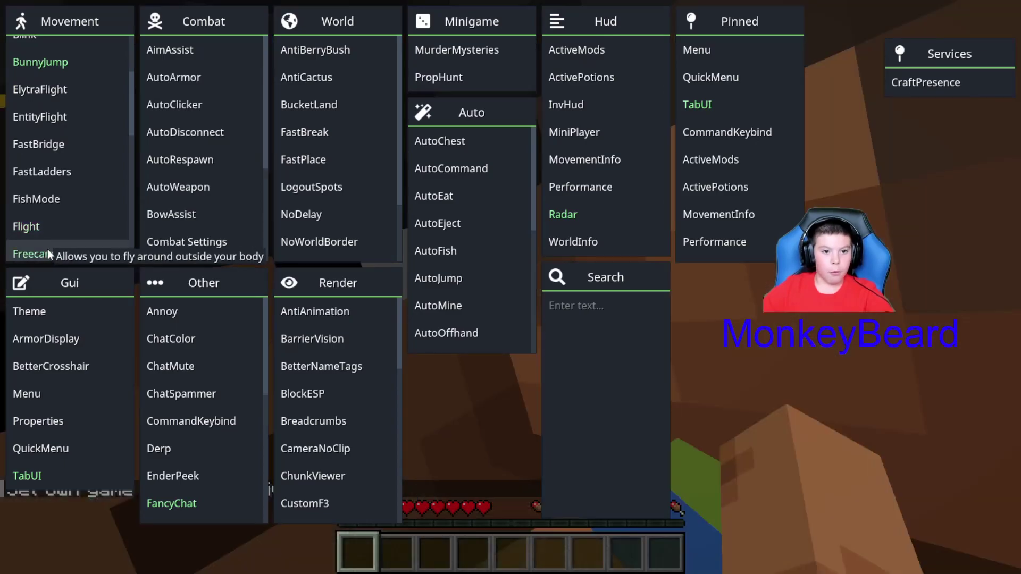
# - Turn Freecam back off and resume the game
pyautogui.press('Escape')
pyautogui.press('Escape')
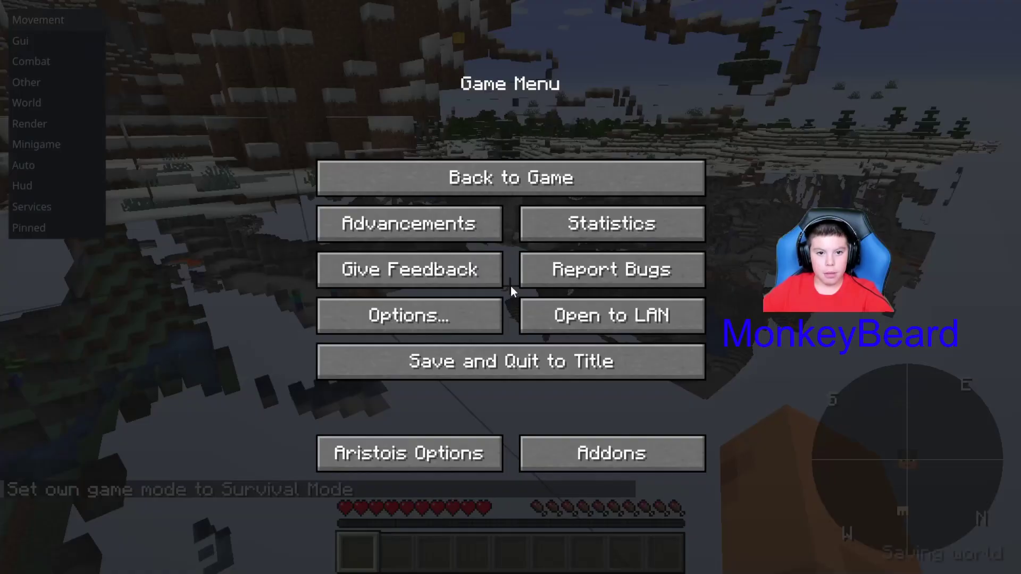
pyautogui.press('Escape')
pyautogui.press('Shift_R')
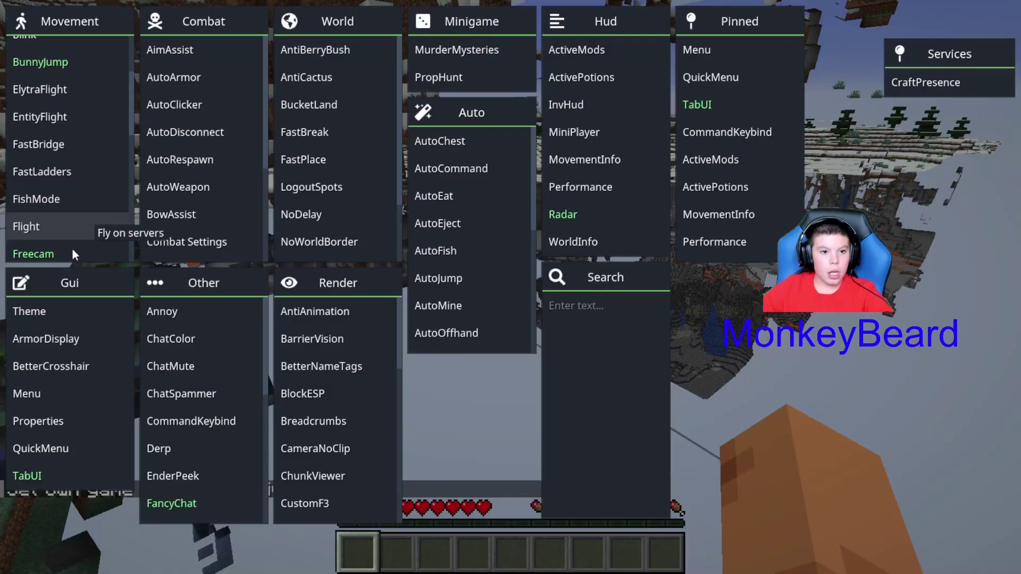
pyautogui.click(35, 254)
pyautogui.press('Escape')
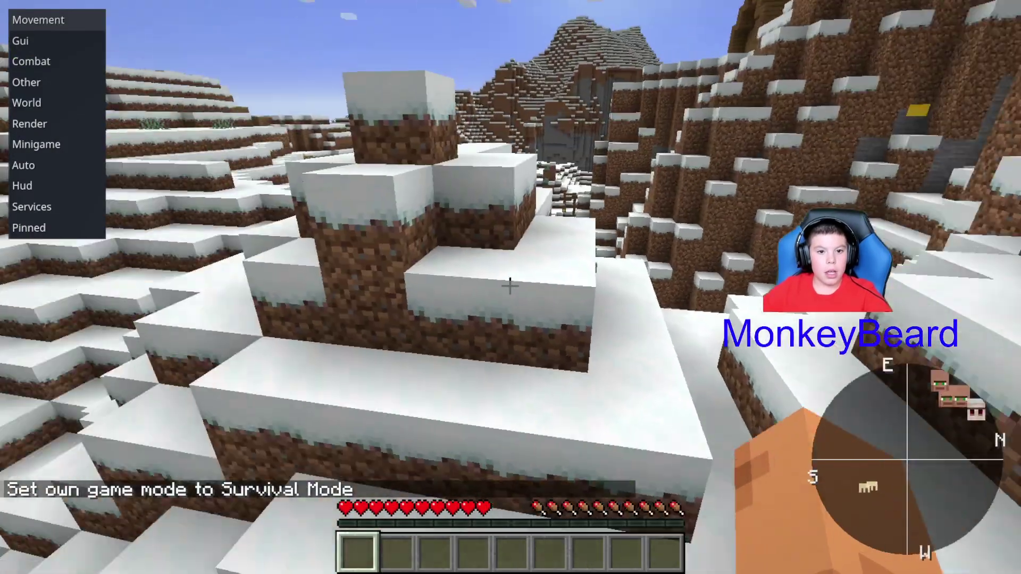
# - Walk and fly over the snowy village toward the dirt pillar, then pause to the Game Menu
pyautogui.press('w')
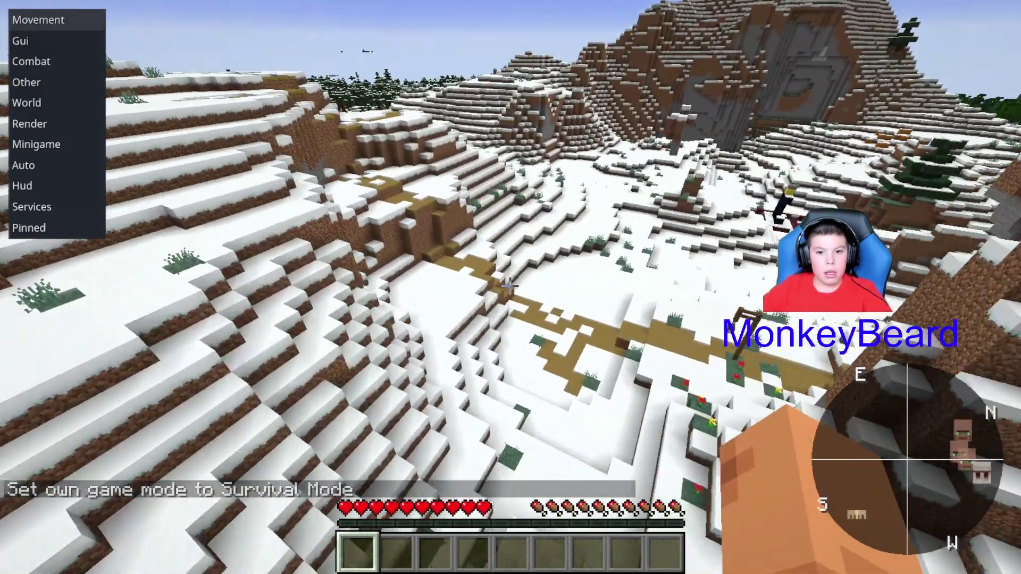
pyautogui.press('w')
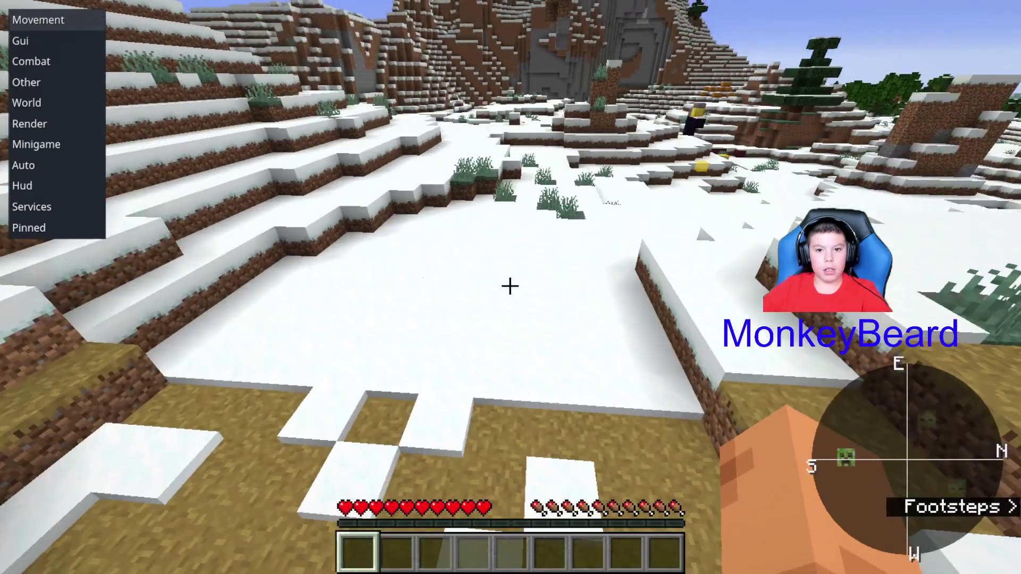
pyautogui.press('w')
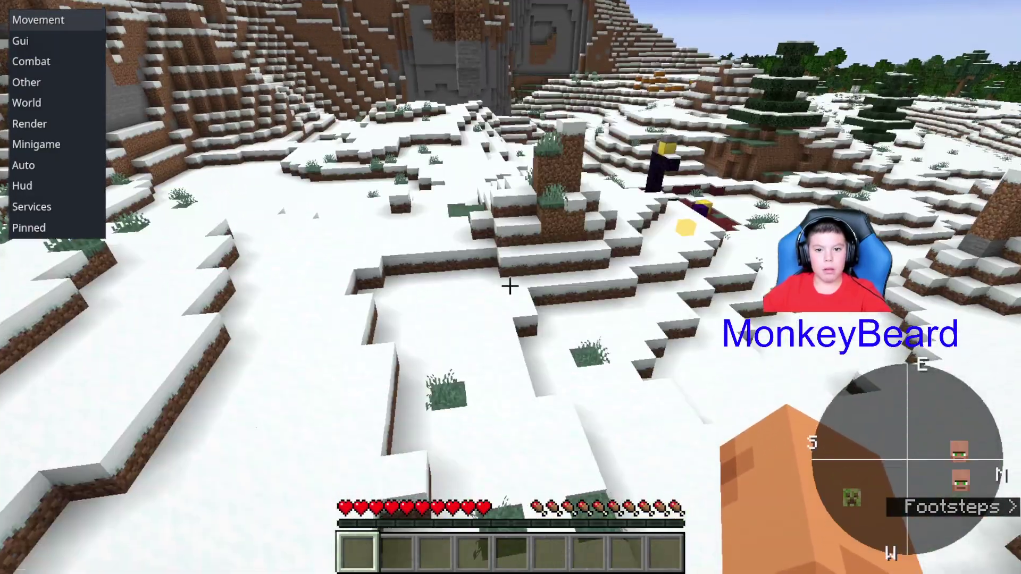
pyautogui.press('space')
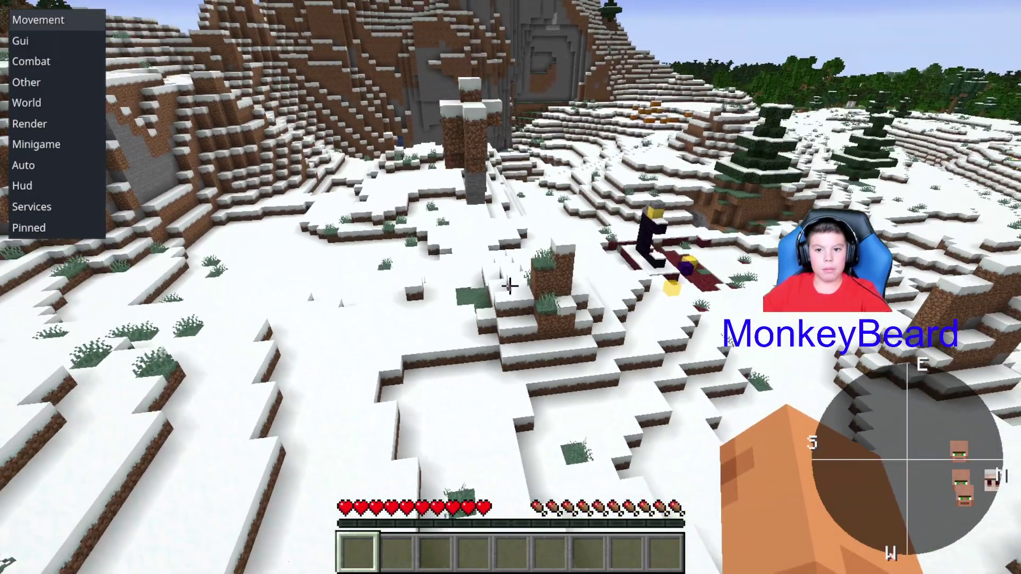
pyautogui.press('w')
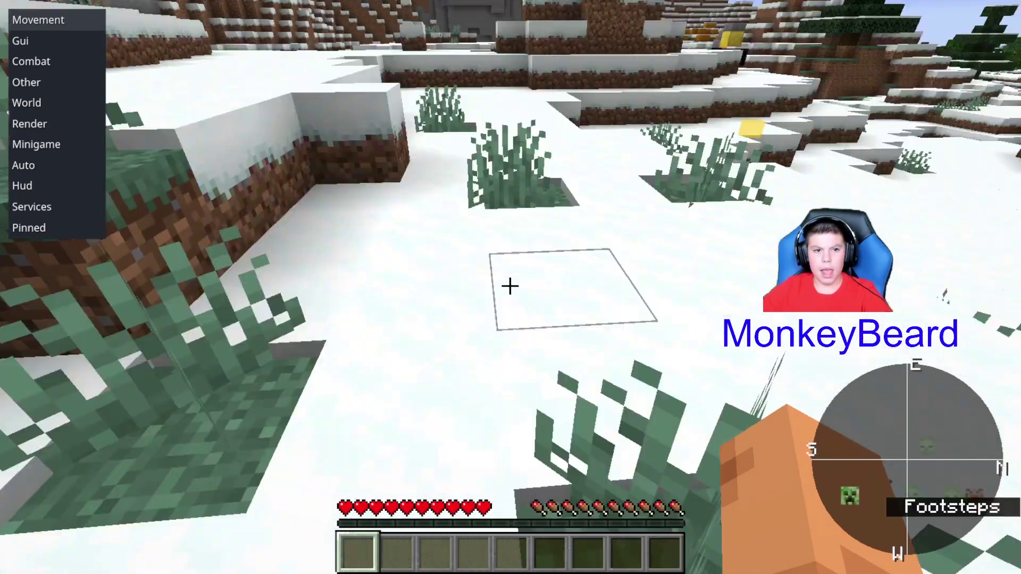
pyautogui.press('w')
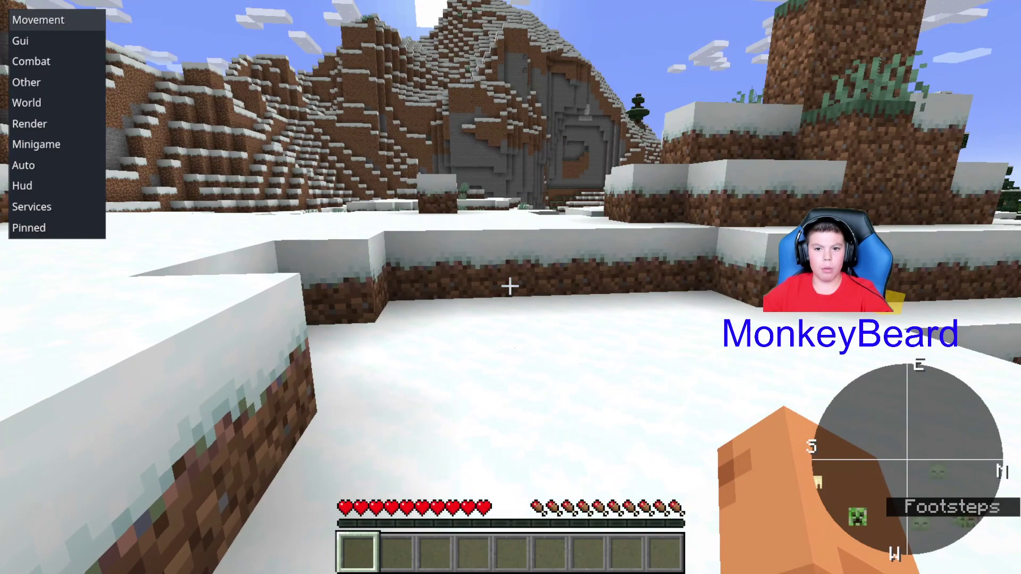
pyautogui.press('w')
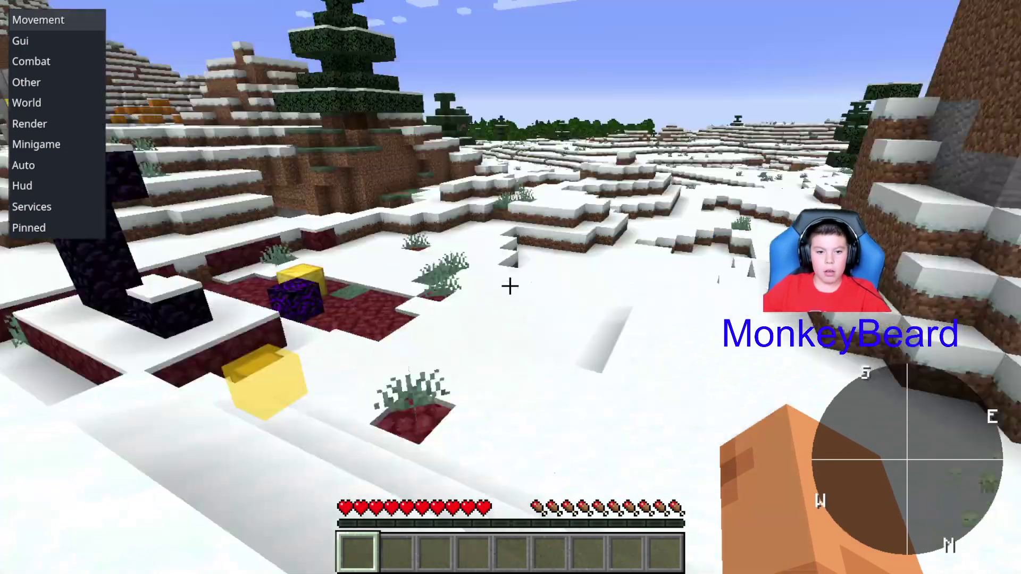
pyautogui.press('Escape')
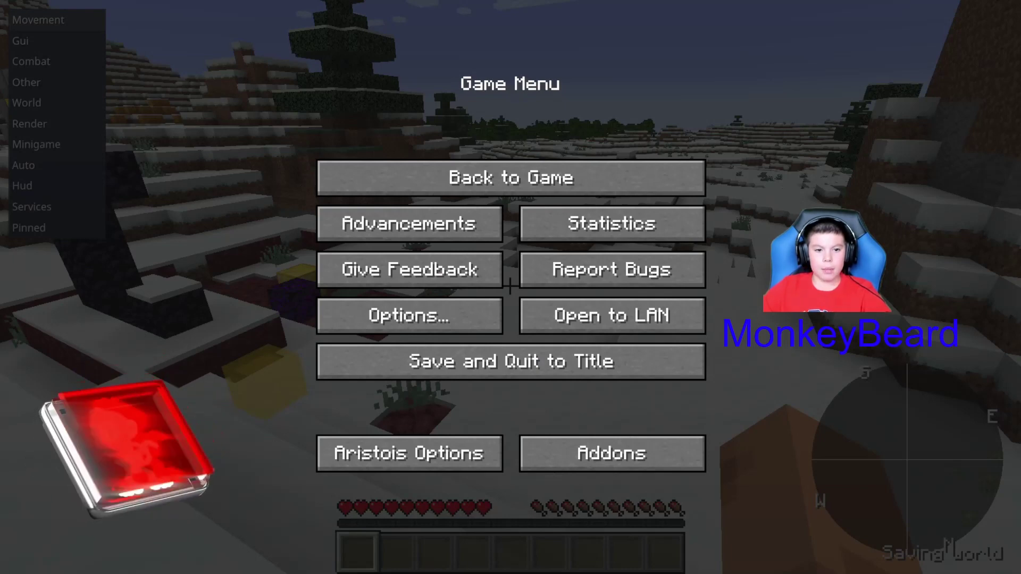
# - Leave the Google Translate window in Chrome and return to the paused Minecraft Game Menu
pyautogui.hotkey('alt', 'Tab')
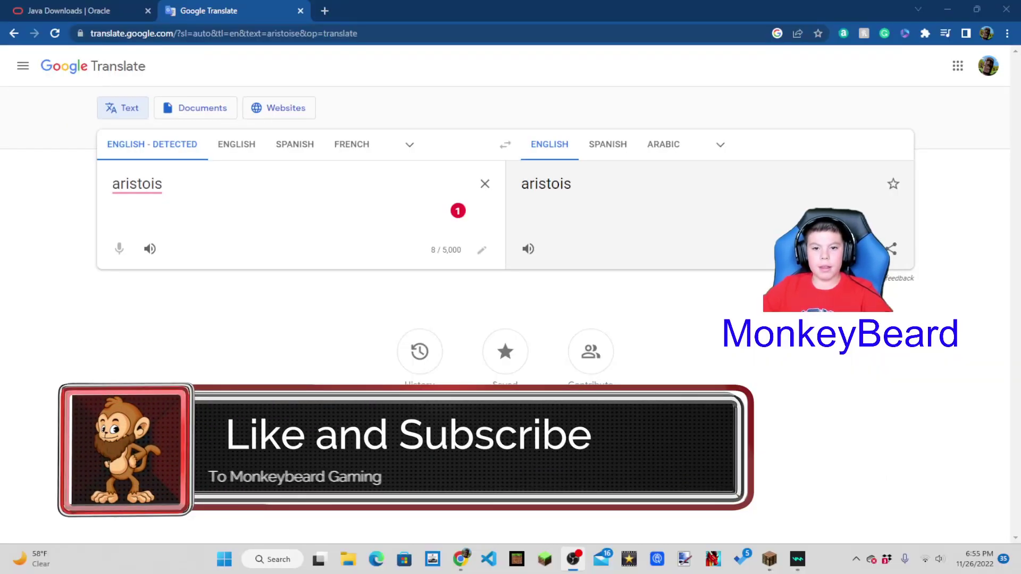
pyautogui.moveTo(764, 564)
pyautogui.click(763, 522)
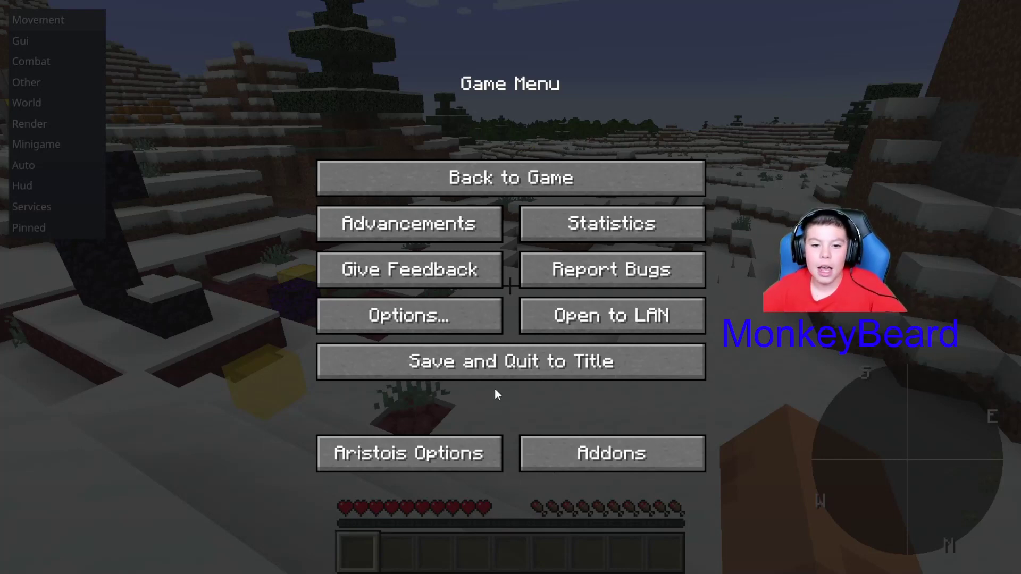
# - Open Aristois Addon Mods and browse the list from Baritone through Sodium
pyautogui.click(589, 454)
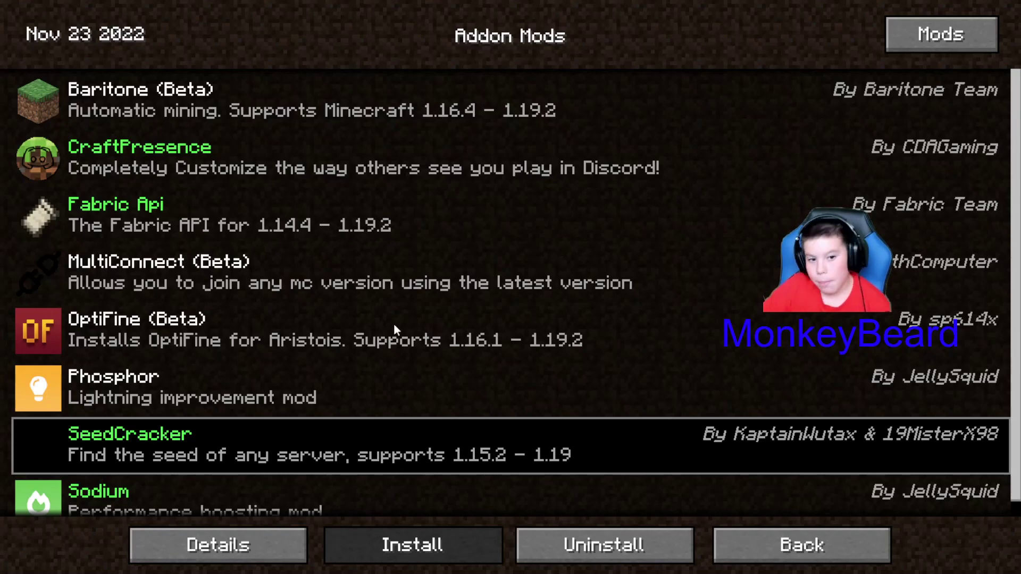
pyautogui.scroll(-1, 288, 385)
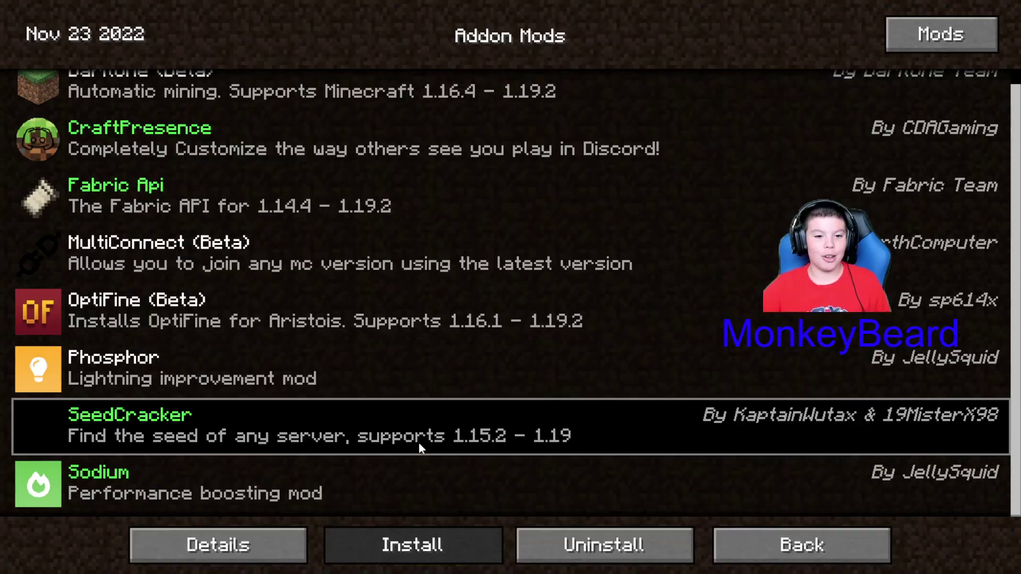
pyautogui.scroll(1, 410, 446)
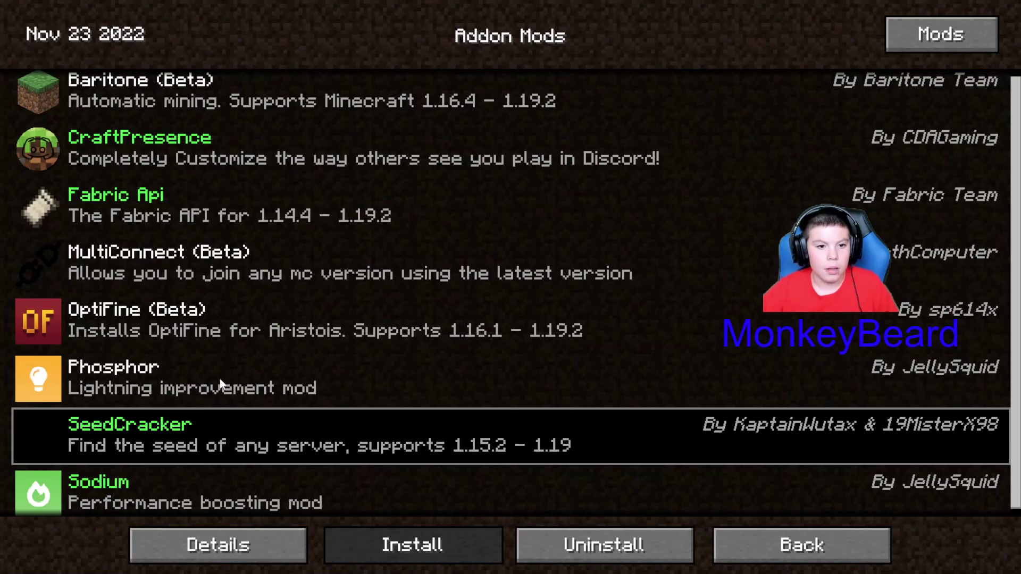
# - Select OptiFine (Beta), start its install and accept the beta-mod warning
pyautogui.click(240, 380)
pyautogui.click(194, 322)
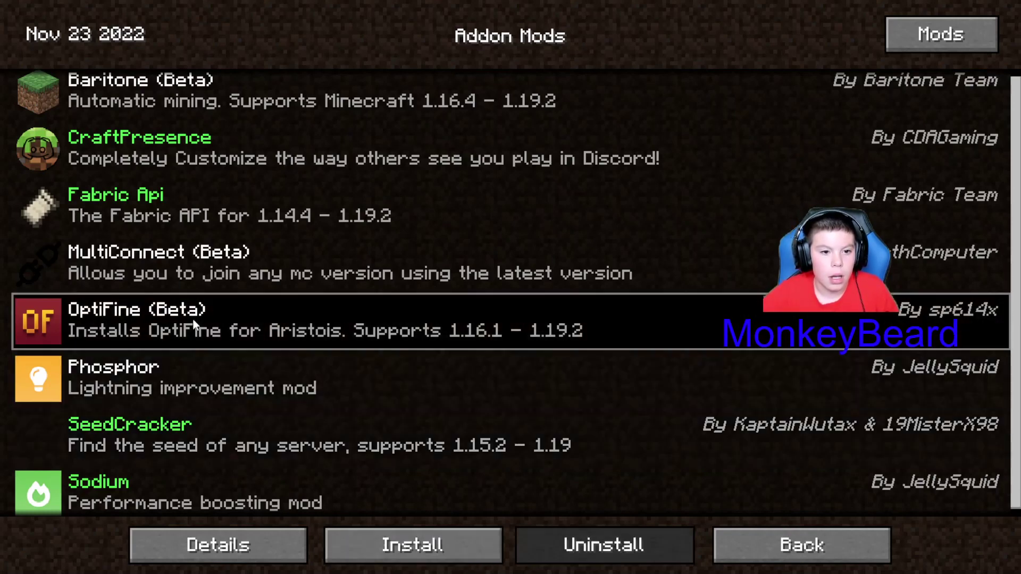
pyautogui.click(386, 531)
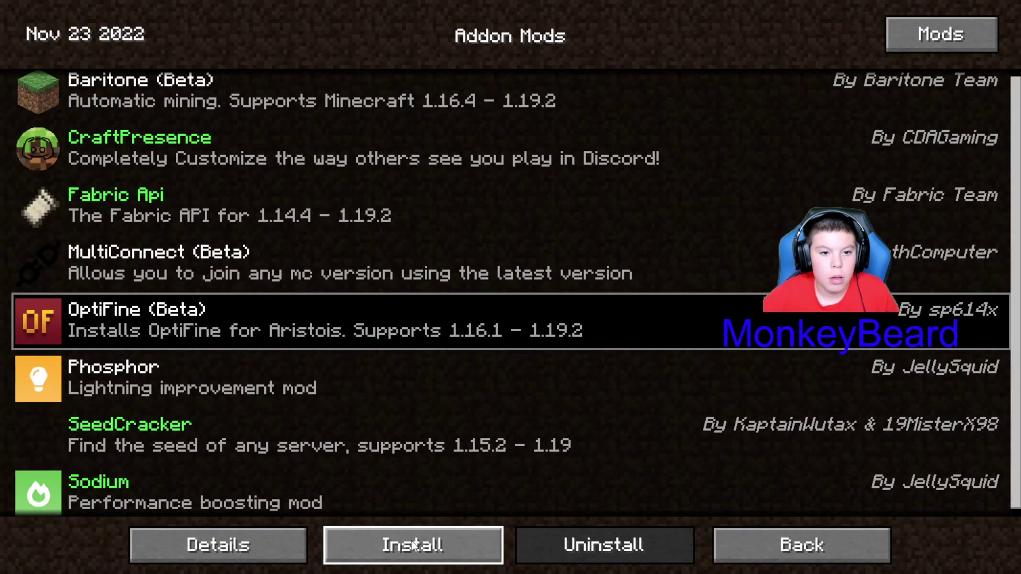
pyautogui.press('Return')
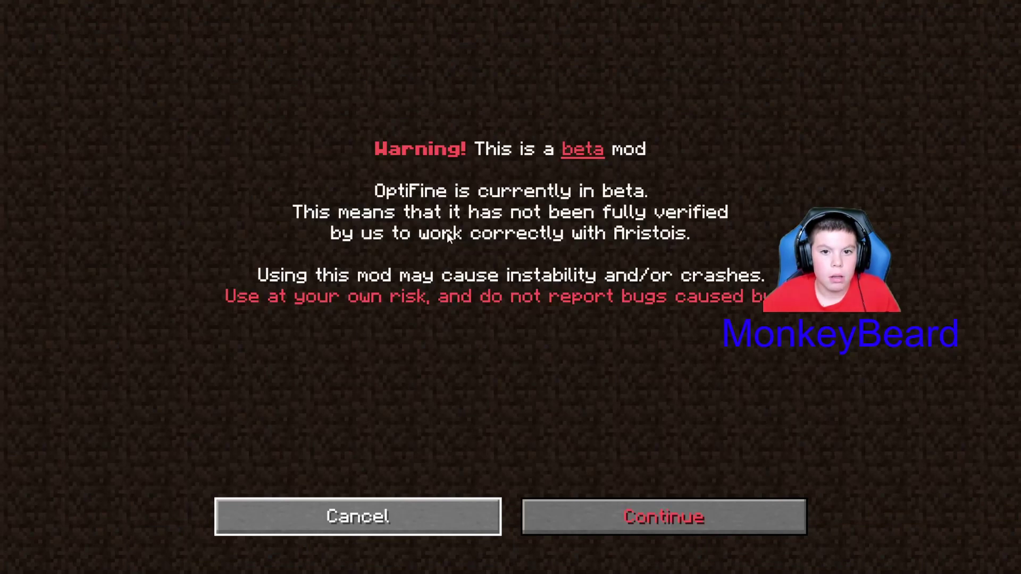
pyautogui.click(587, 515)
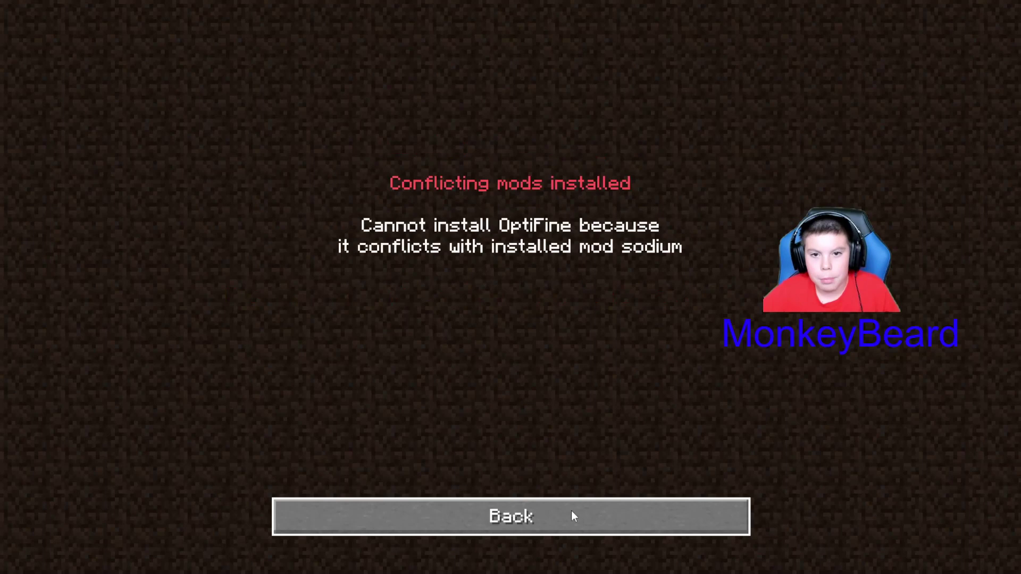
# - Dismiss the Sodium conflict message, retry past the beta warning, and back out again
pyautogui.click(550, 531)
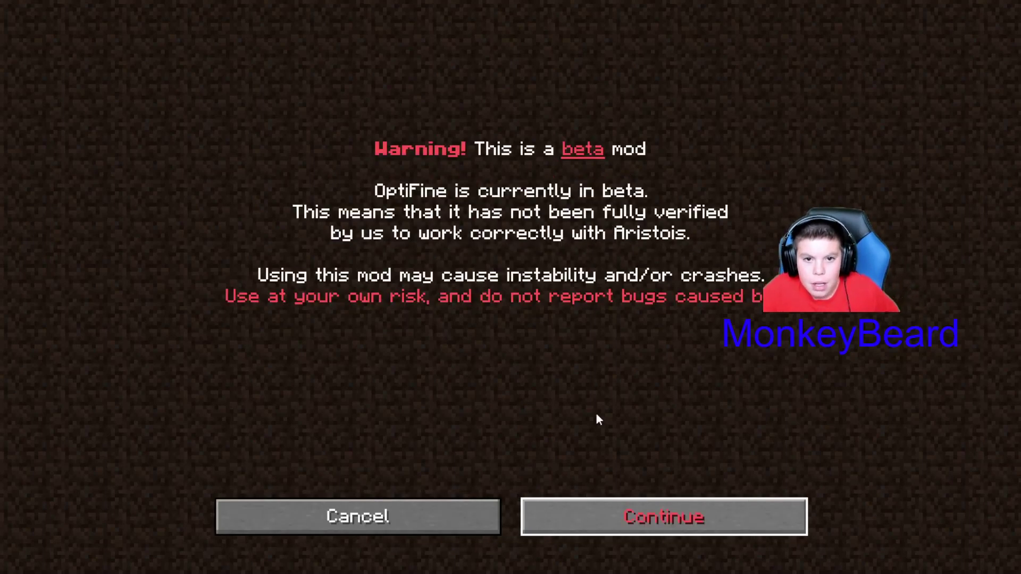
pyautogui.click(527, 514)
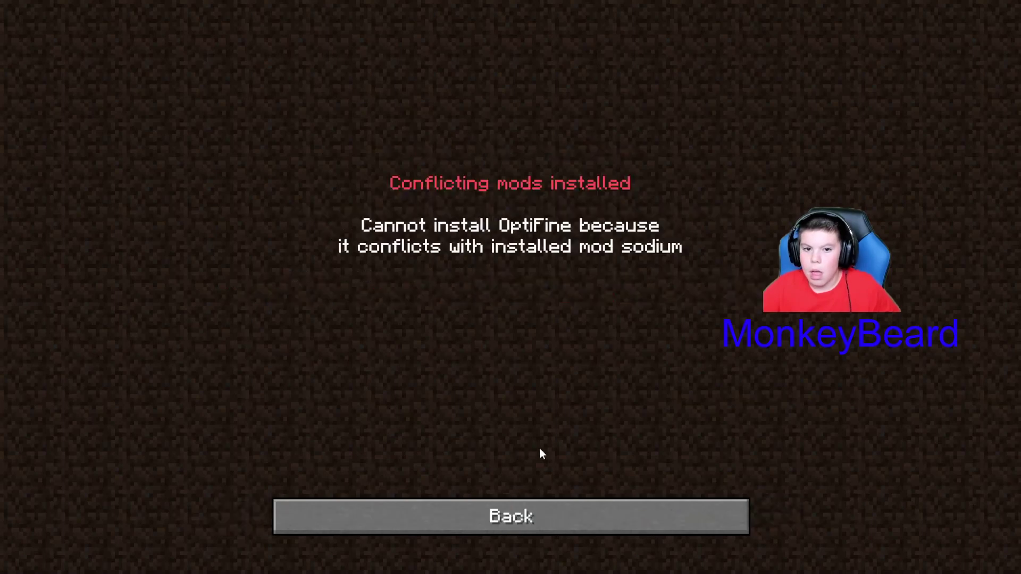
pyautogui.click(543, 515)
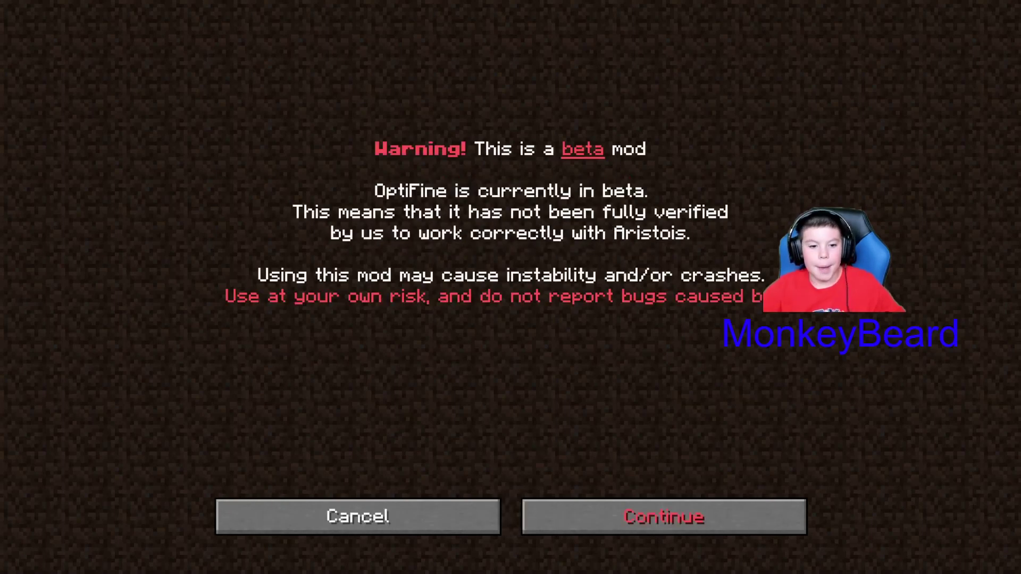